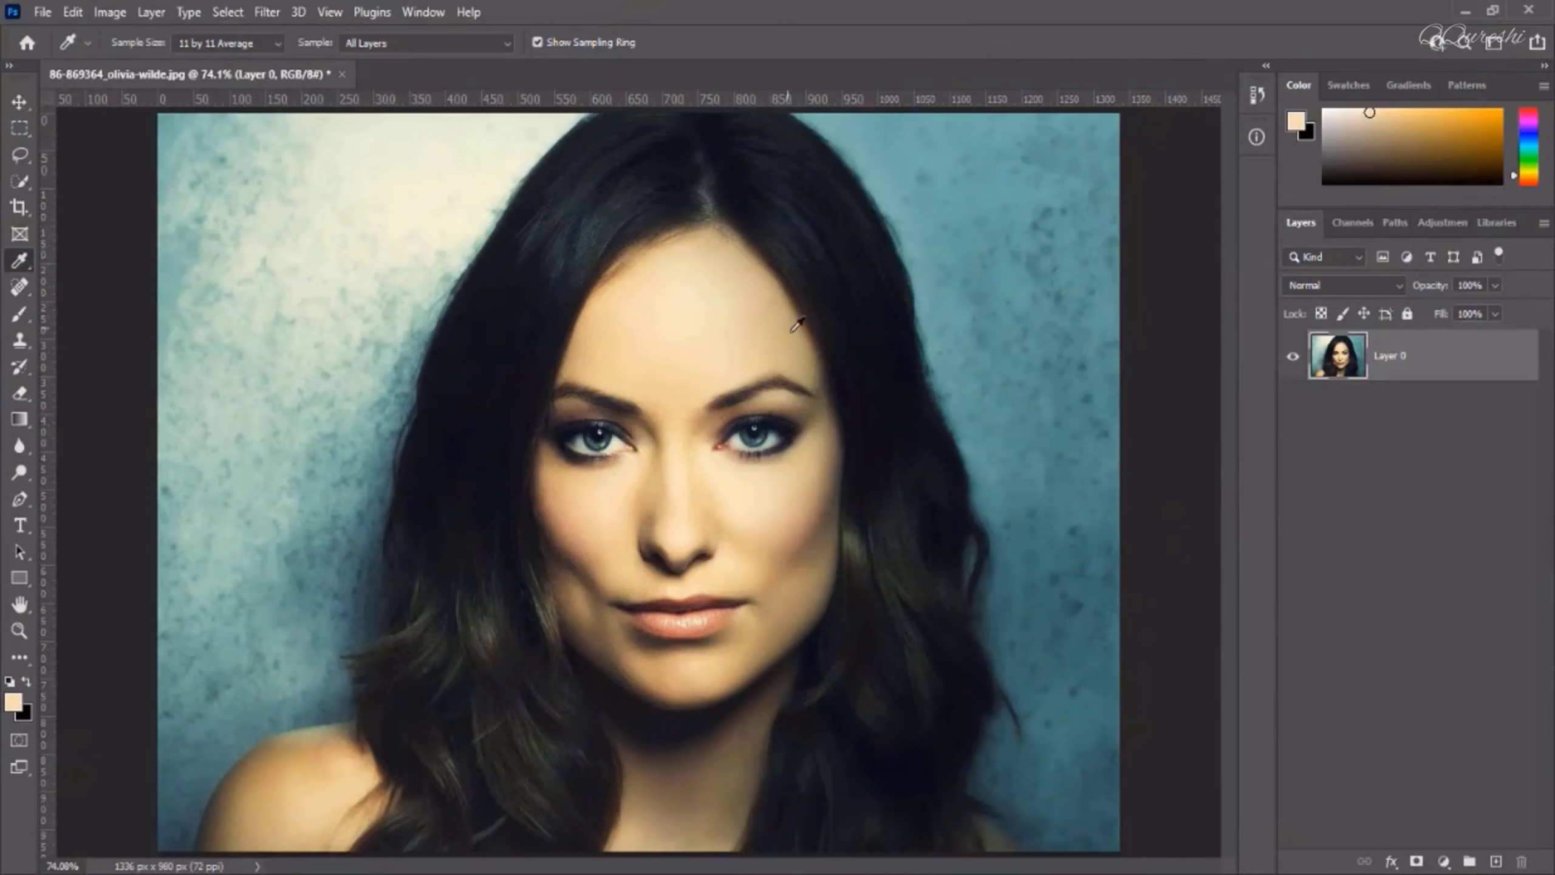
Select the skin of the face, neck and shoulder with the Quick Selection tool, reducing its brush size to 9
key(w)
mouse_move(696, 258)
mouse_down()
mouse_move(764, 556)
mouse_move(711, 625)
mouse_move(620, 588)
mouse_move(597, 504)
mouse_move(639, 420)
mouse_move(601, 282)
mouse_move(571, 605)
mouse_move(658, 692)
mouse_move(665, 803)
mouse_move(626, 683)
mouse_move(793, 662)
mouse_up()
mouse_move(313, 764)
mouse_down()
mouse_move(258, 772)
mouse_move(337, 737)
mouse_move(359, 755)
mouse_up()
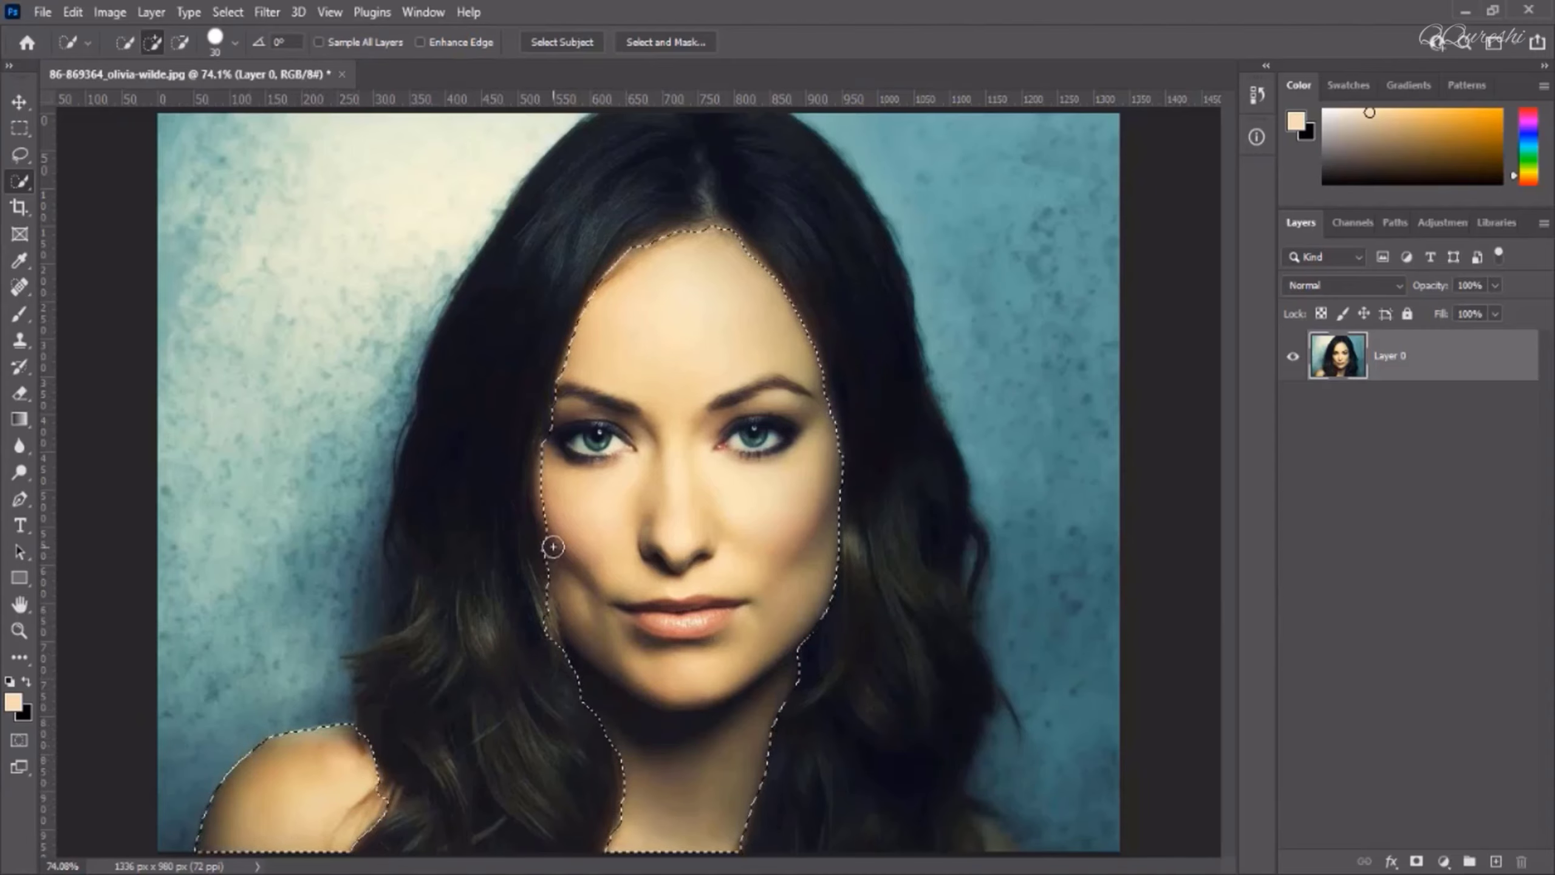
key(ctrl+a)
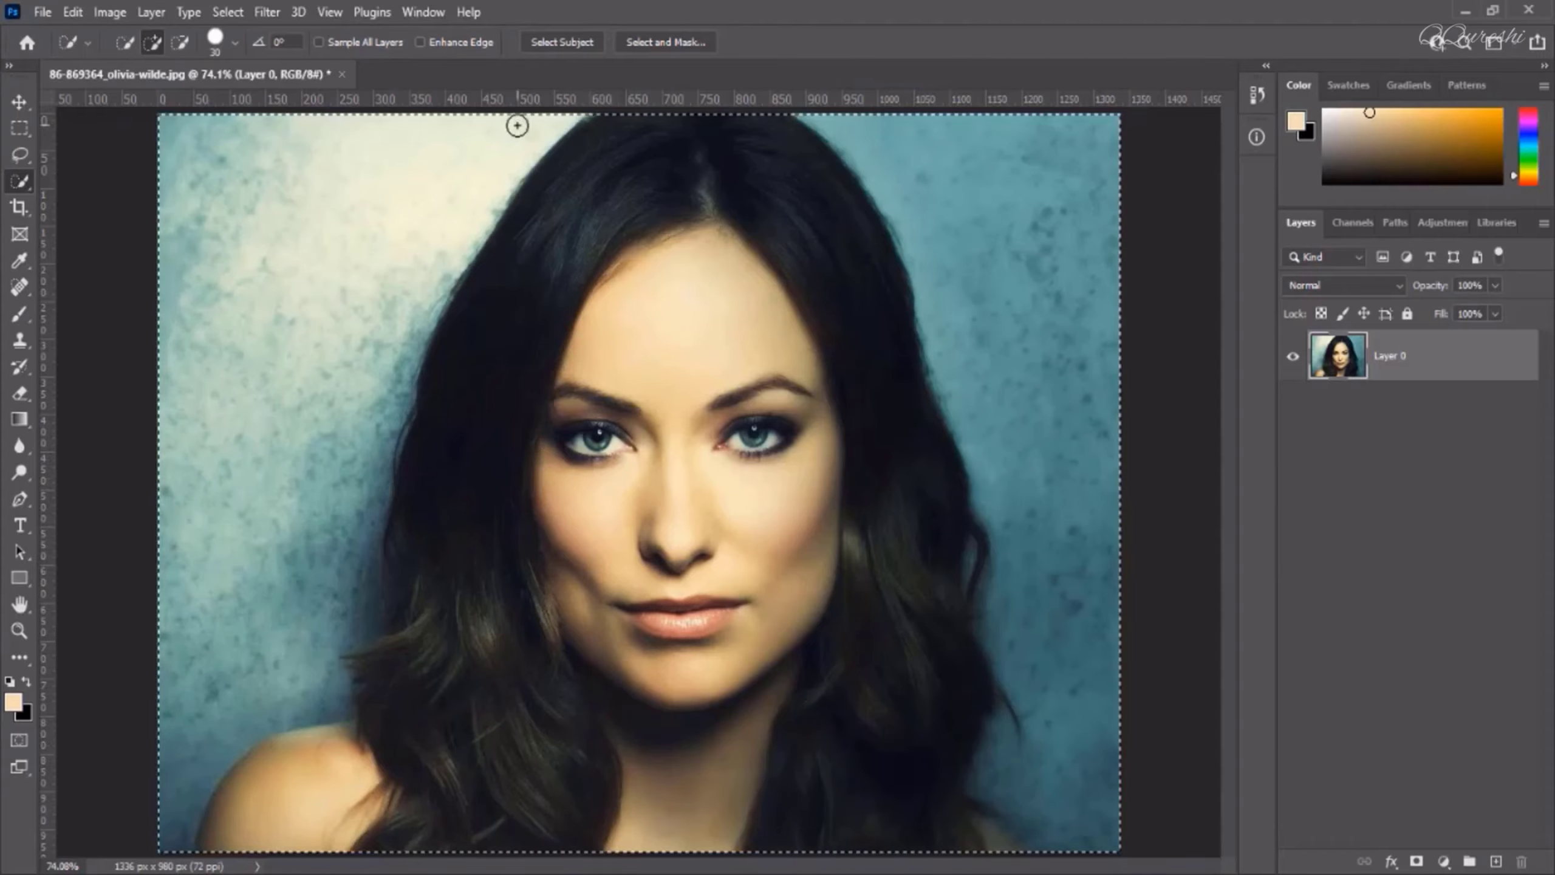
key(bracketleft)
key(bracketleft)
key(bracketleft)
key(ctrl+z)
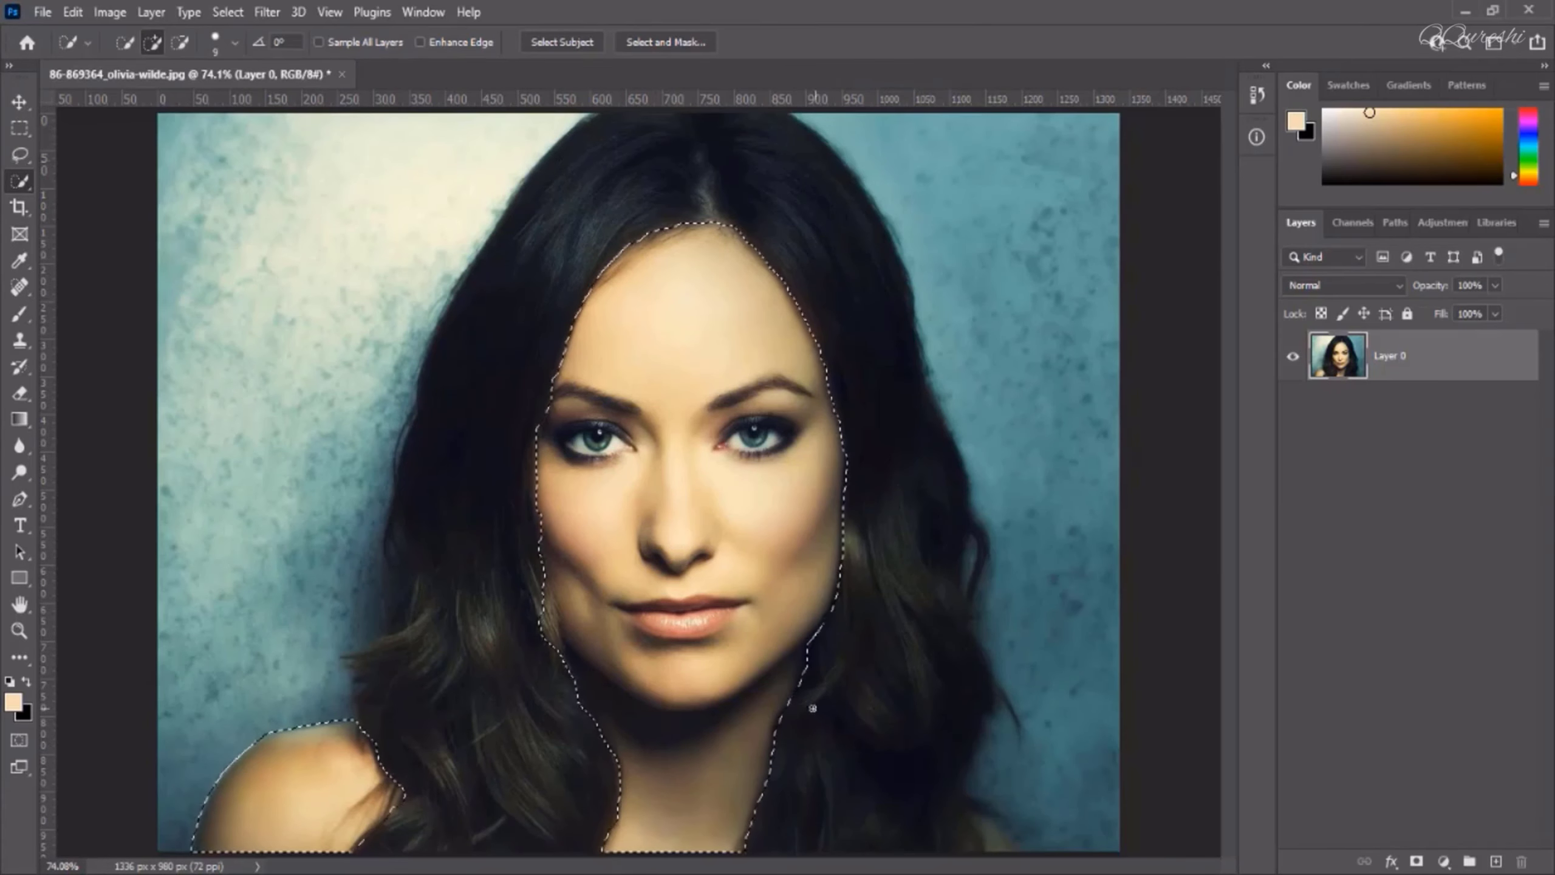
Feather the skin selection with a radius of 5 pixels
click(227, 11)
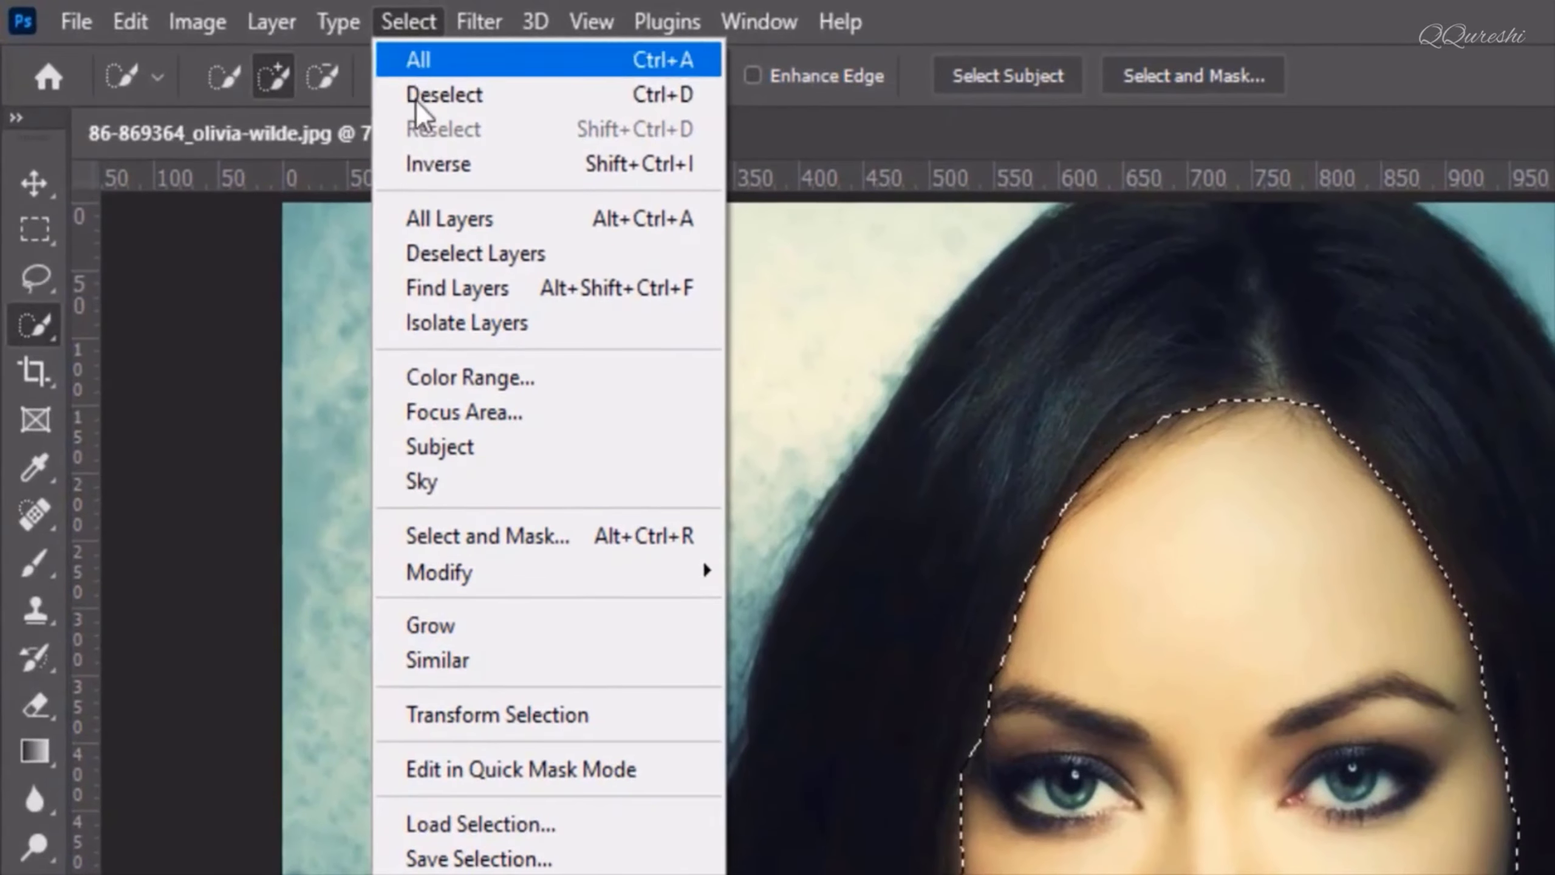
mouse_move(434, 579)
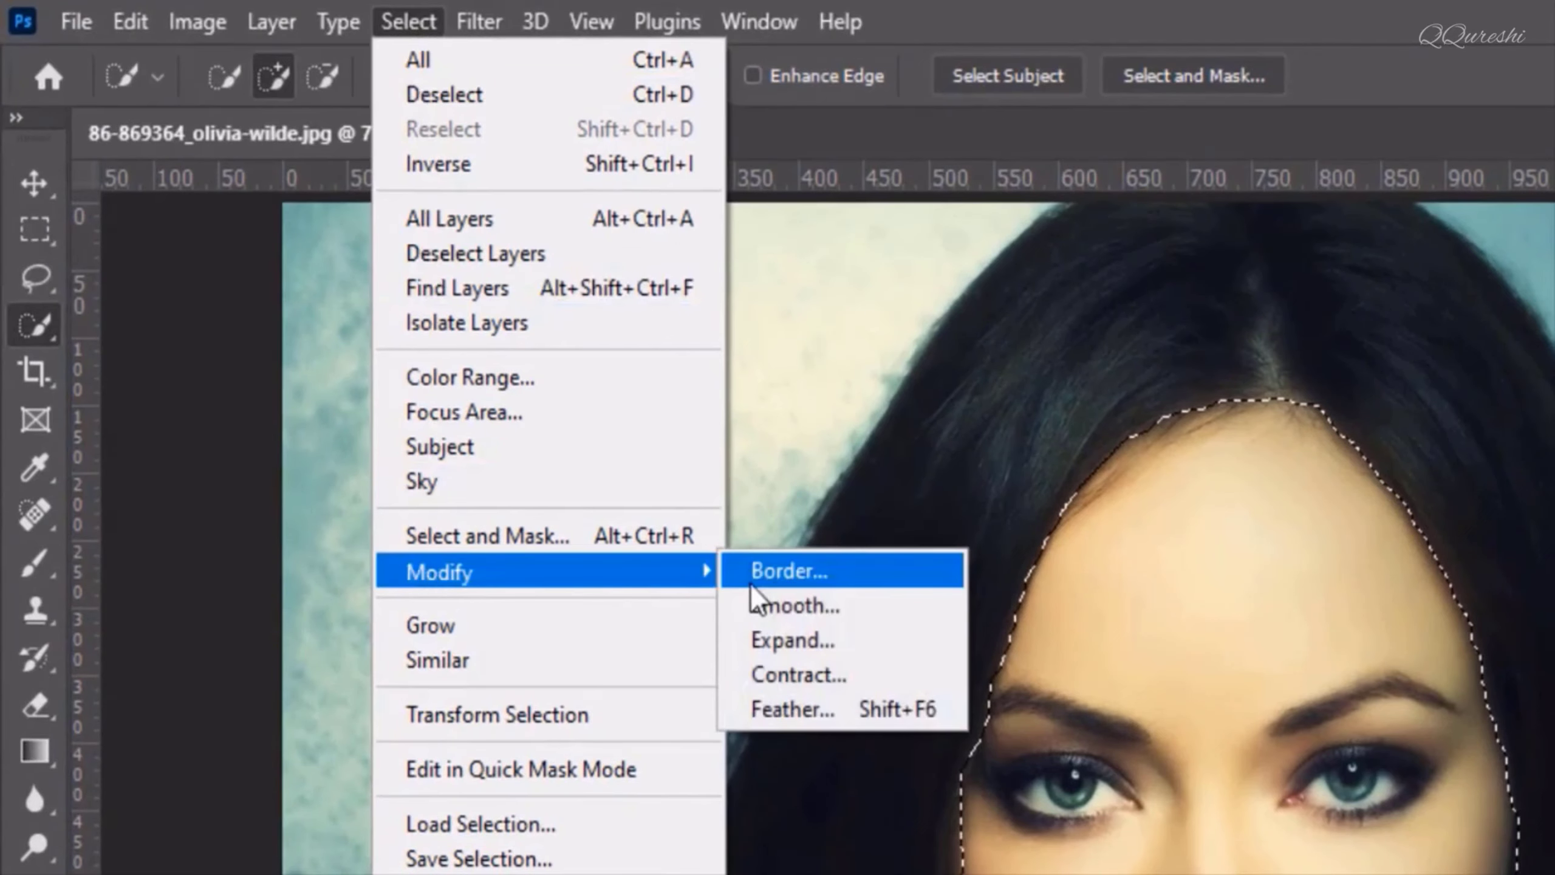
click(791, 709)
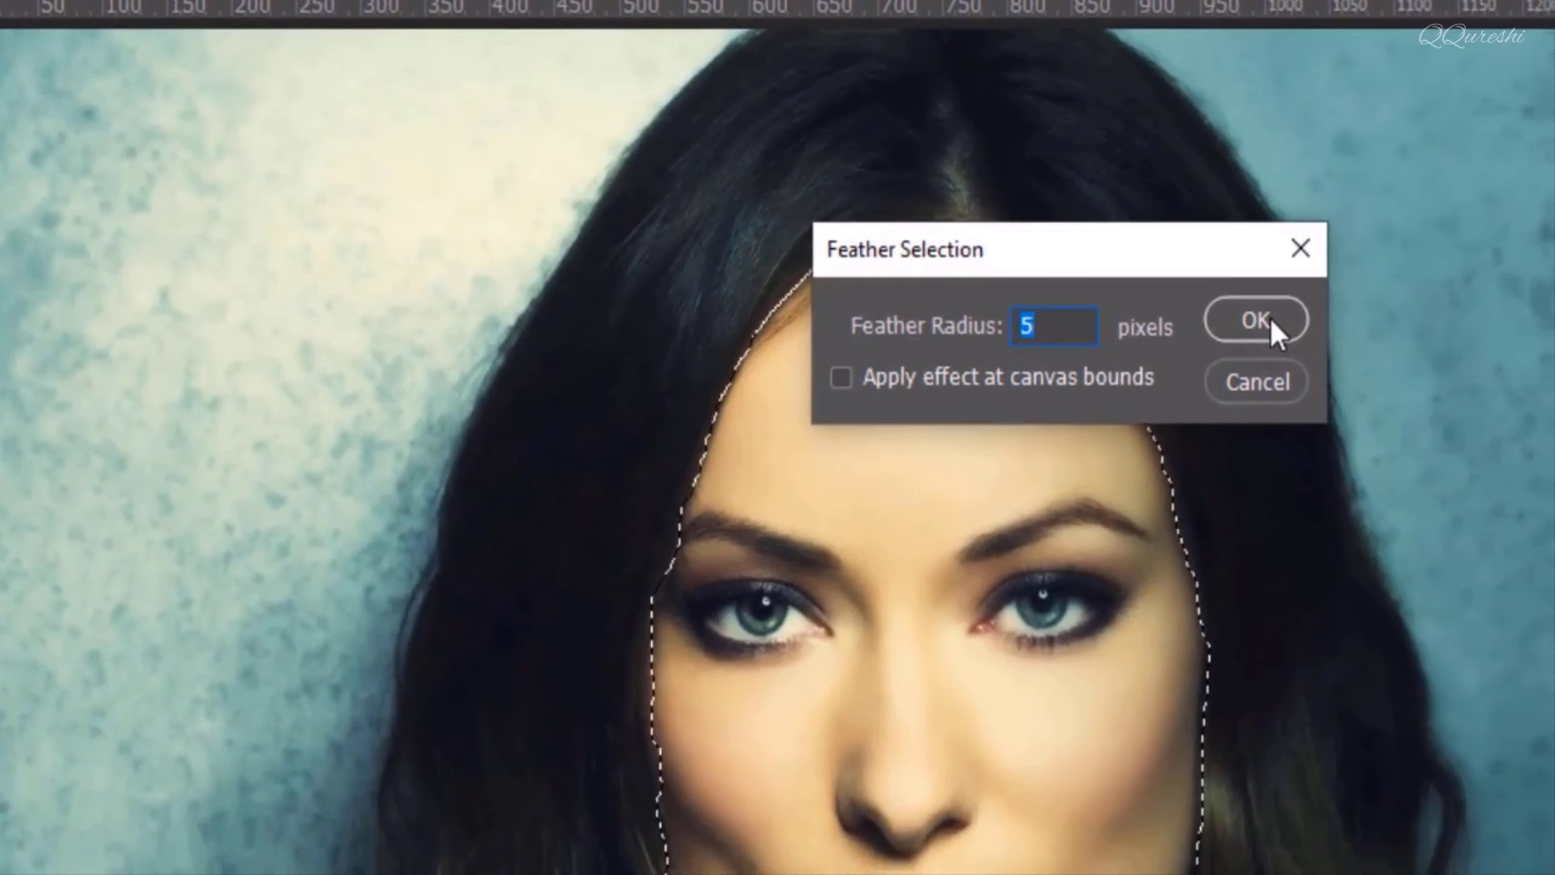
click(1536, 496)
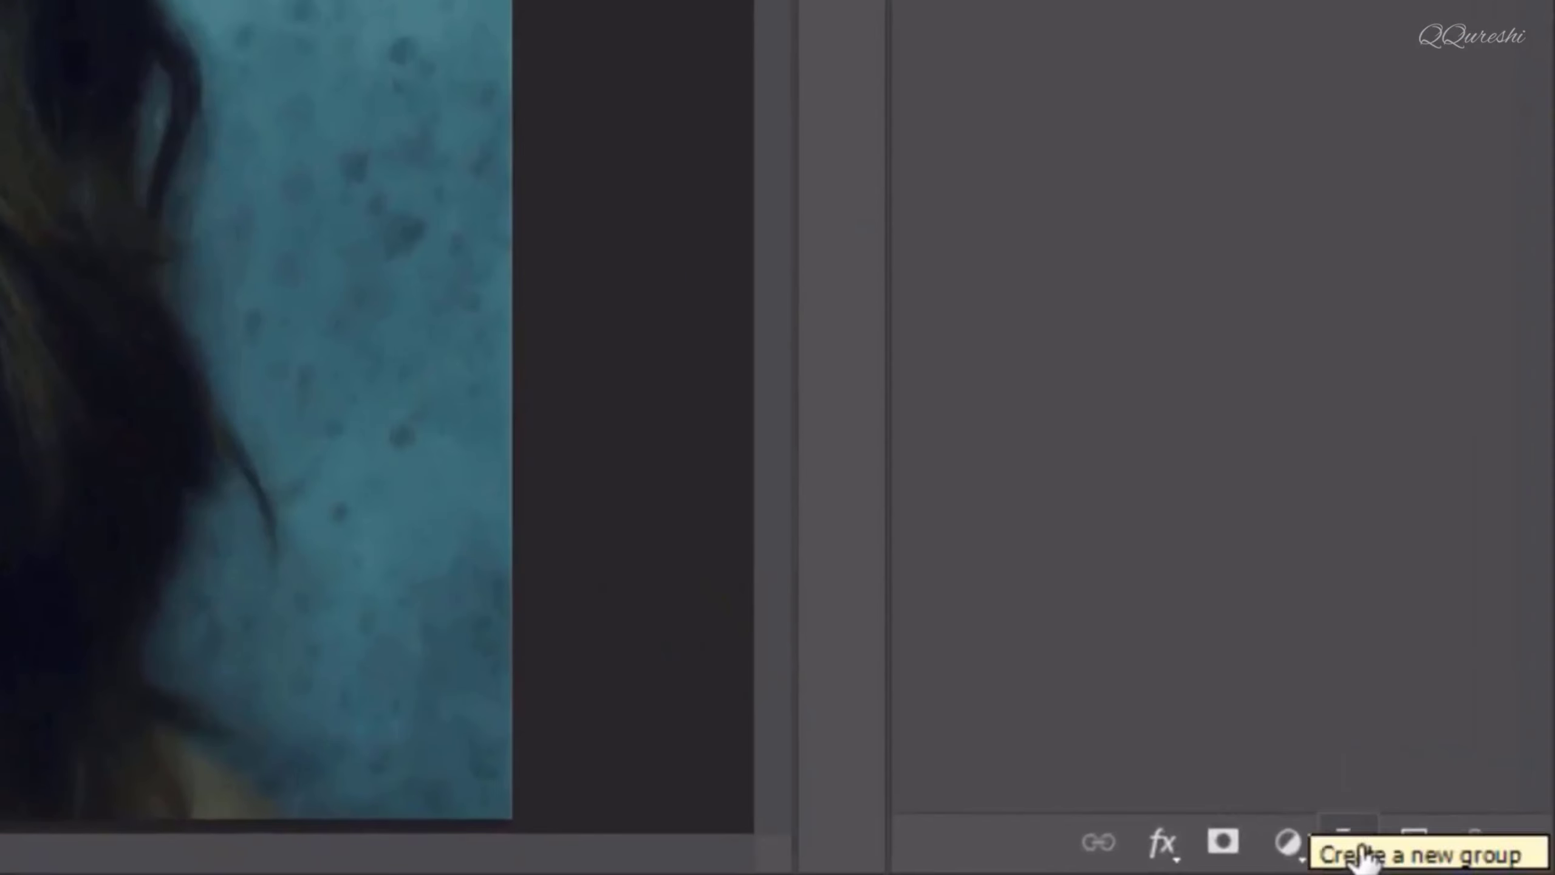
Create a layer group masked to the skin selection, and add a Curves adjustment layer inside it
click(1353, 844)
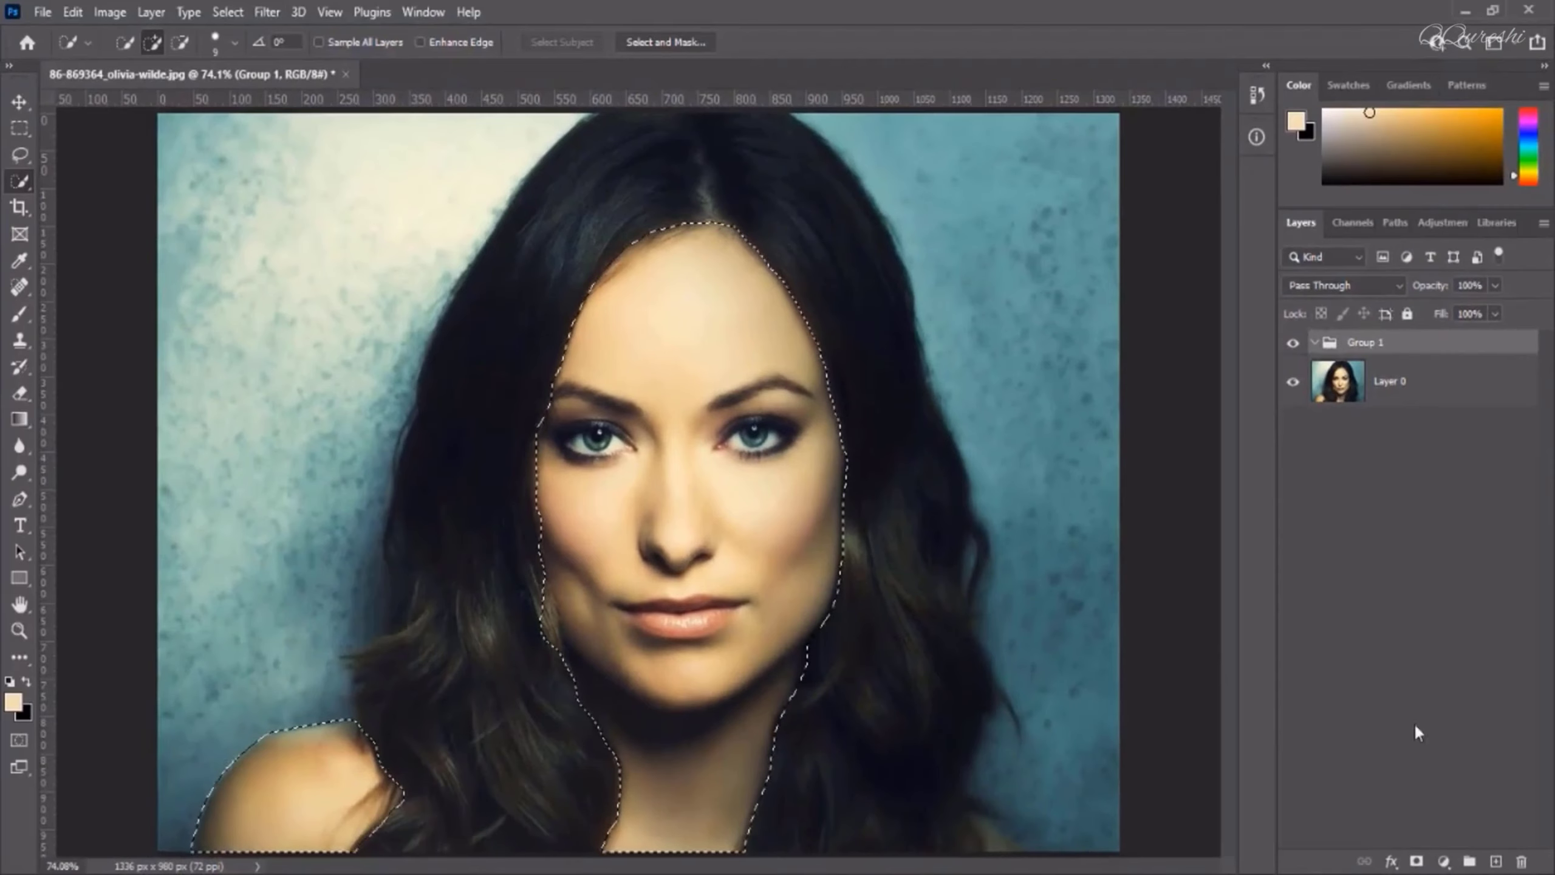
click(1417, 862)
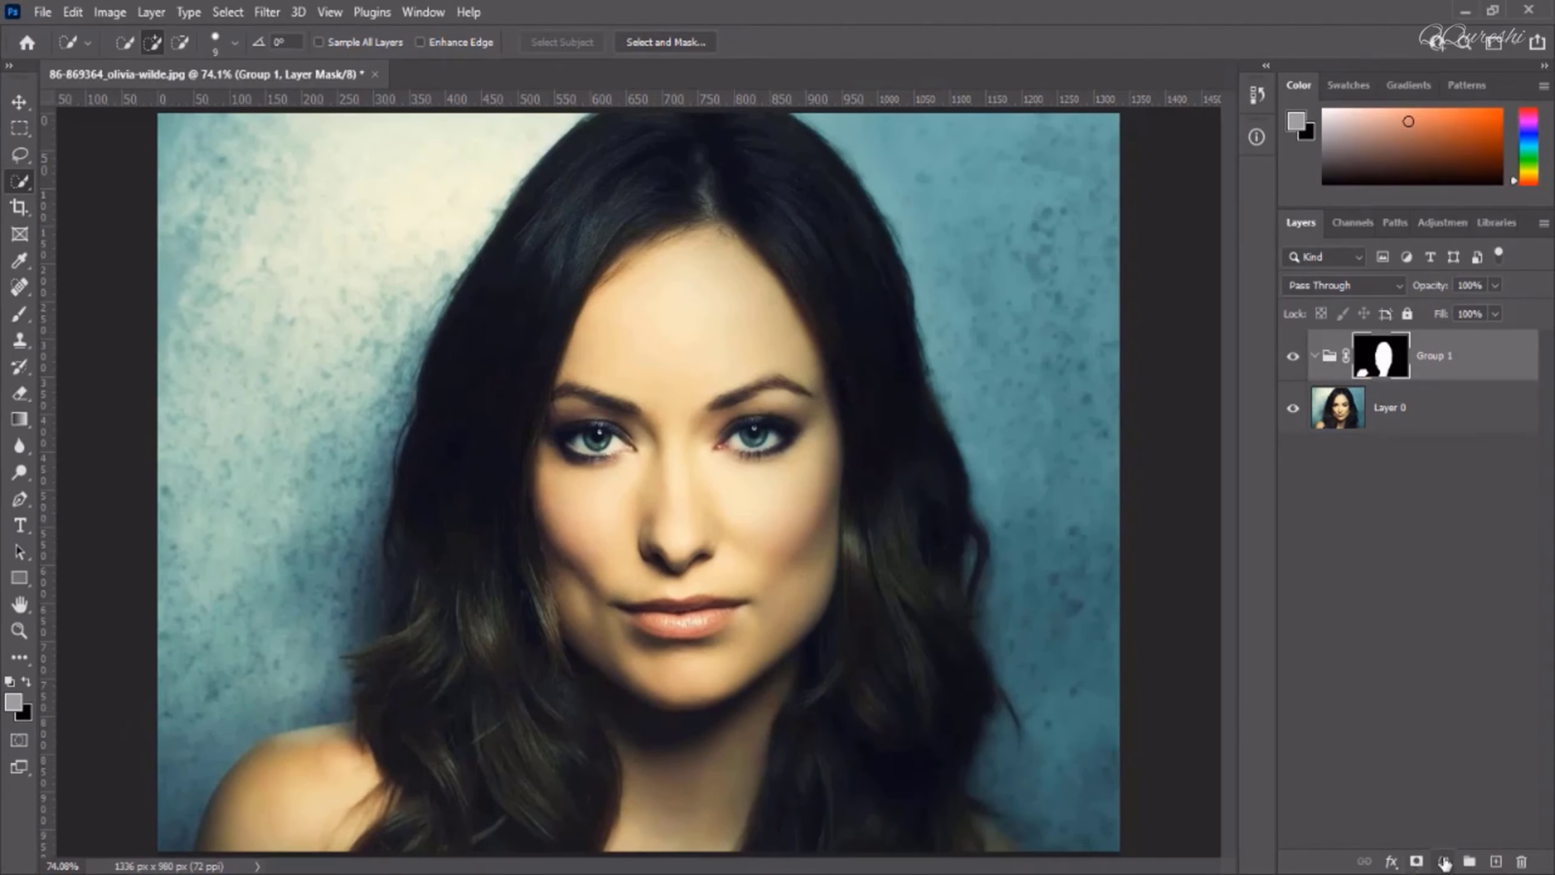
click(1443, 862)
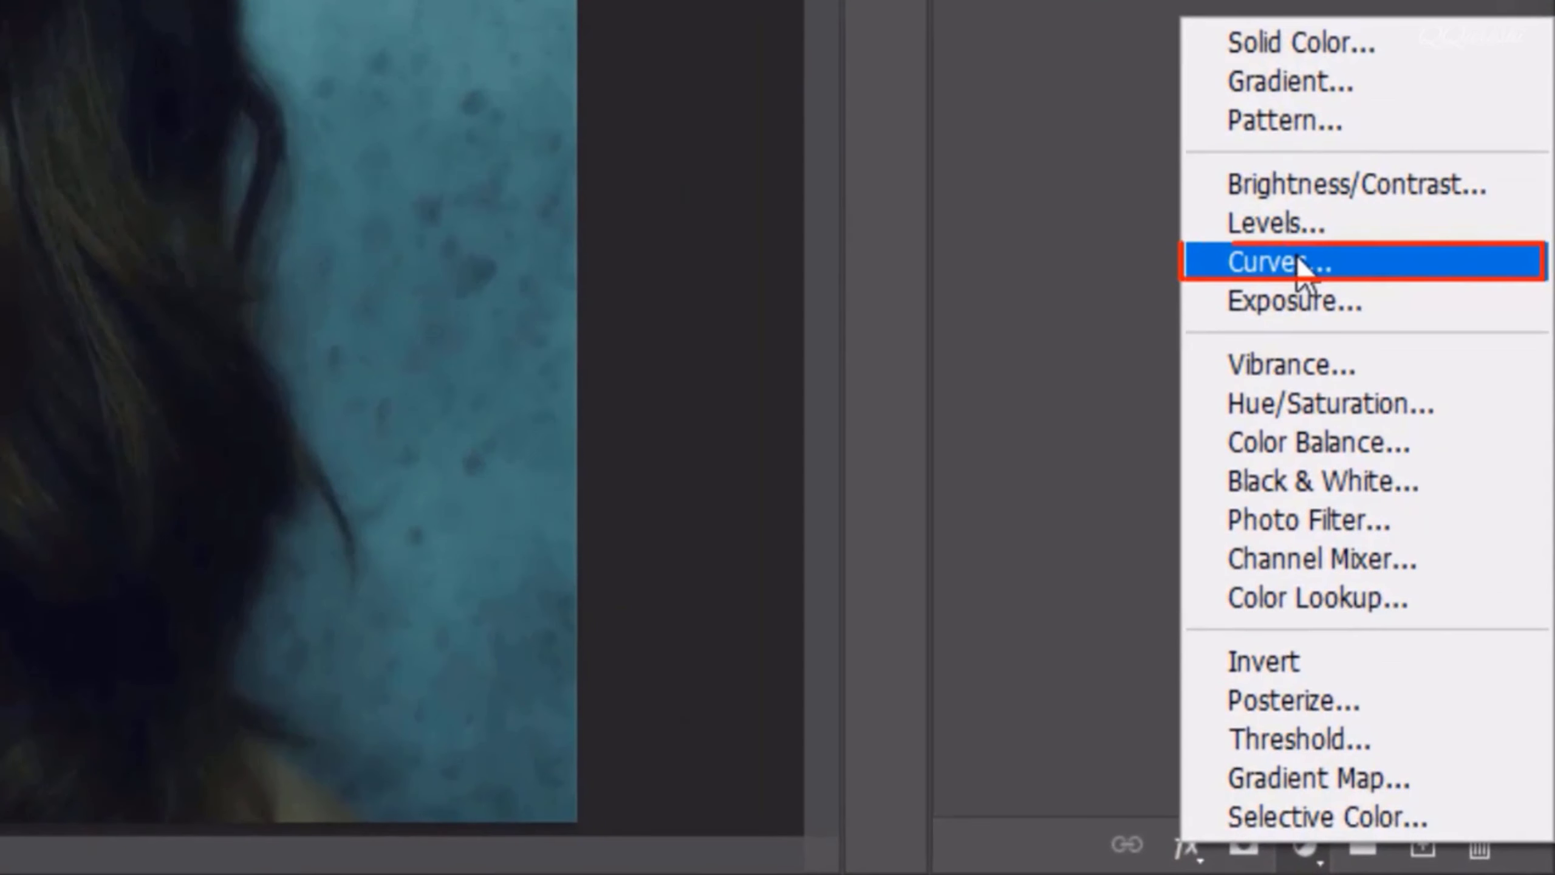
click(1294, 258)
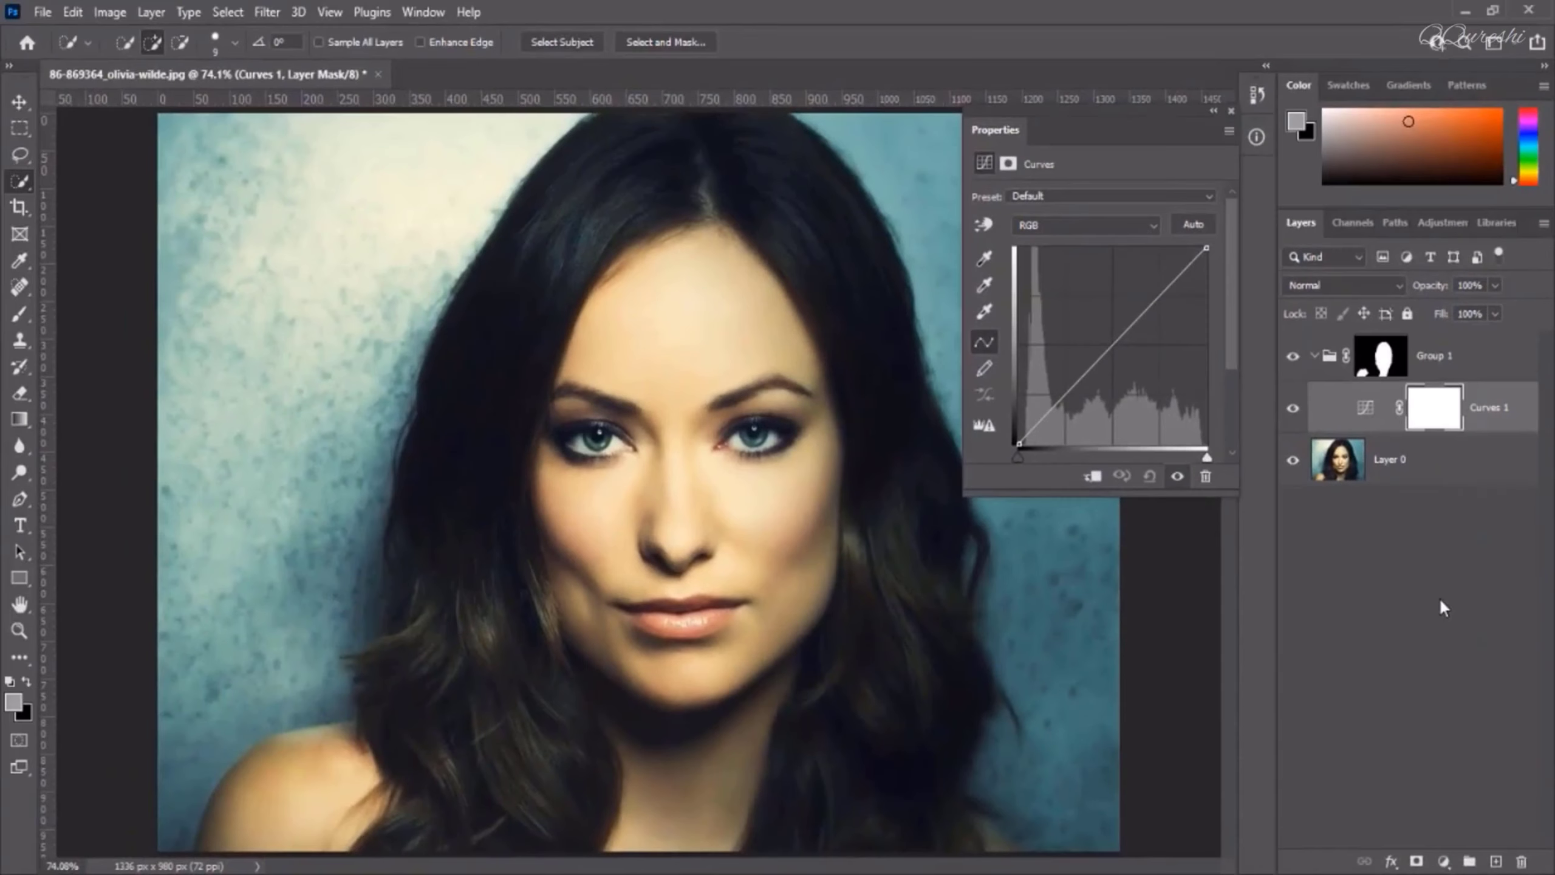
Sample the hair beside the forehead as the Curves black point and the forehead as the white point
click(1494, 223)
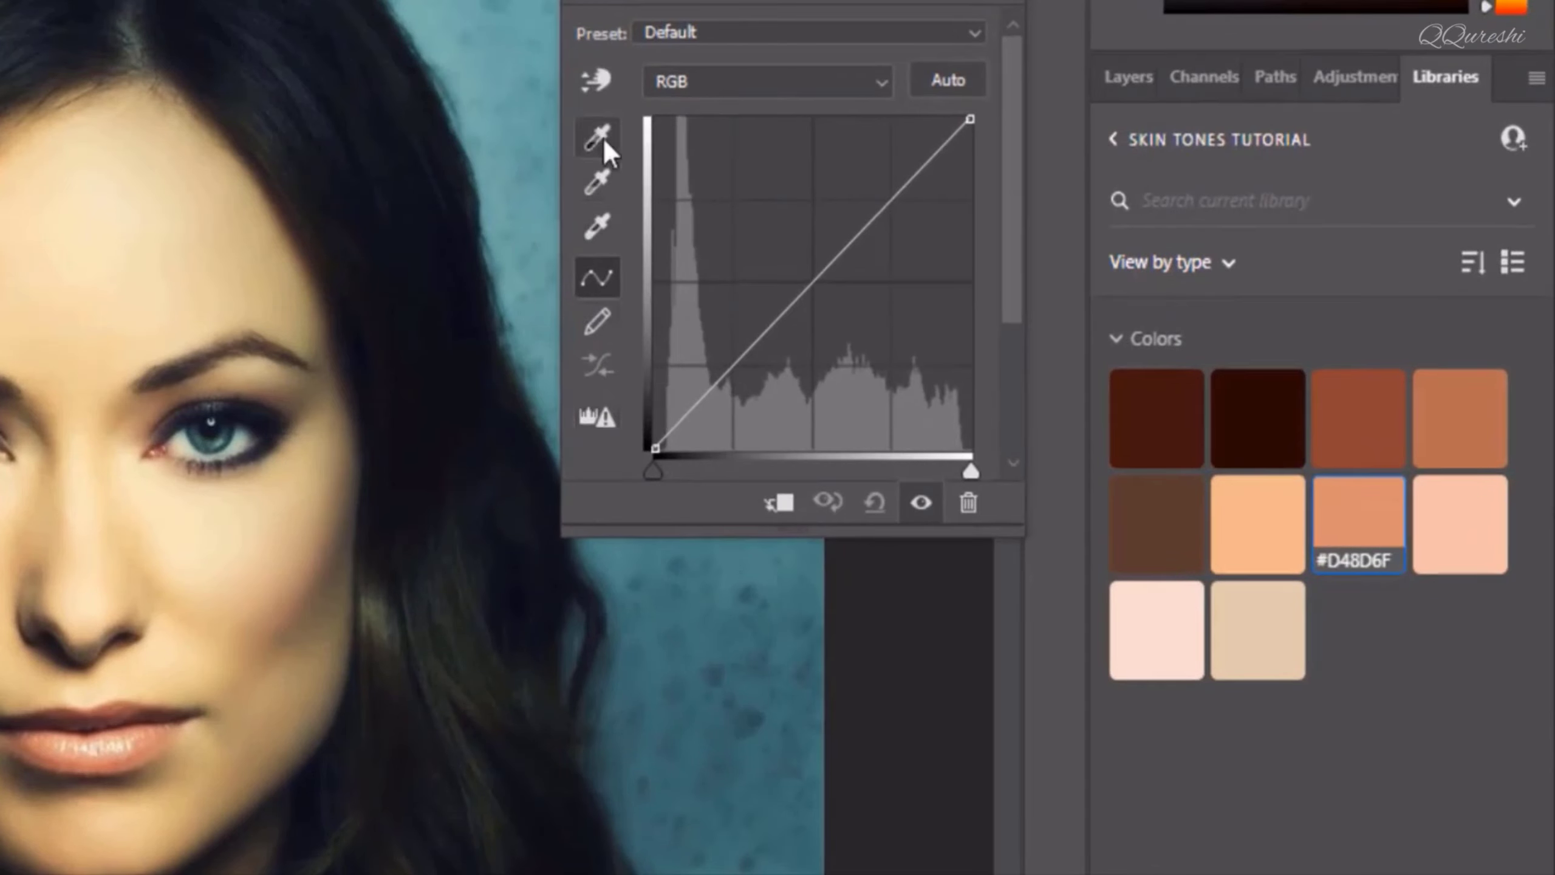
click(599, 223)
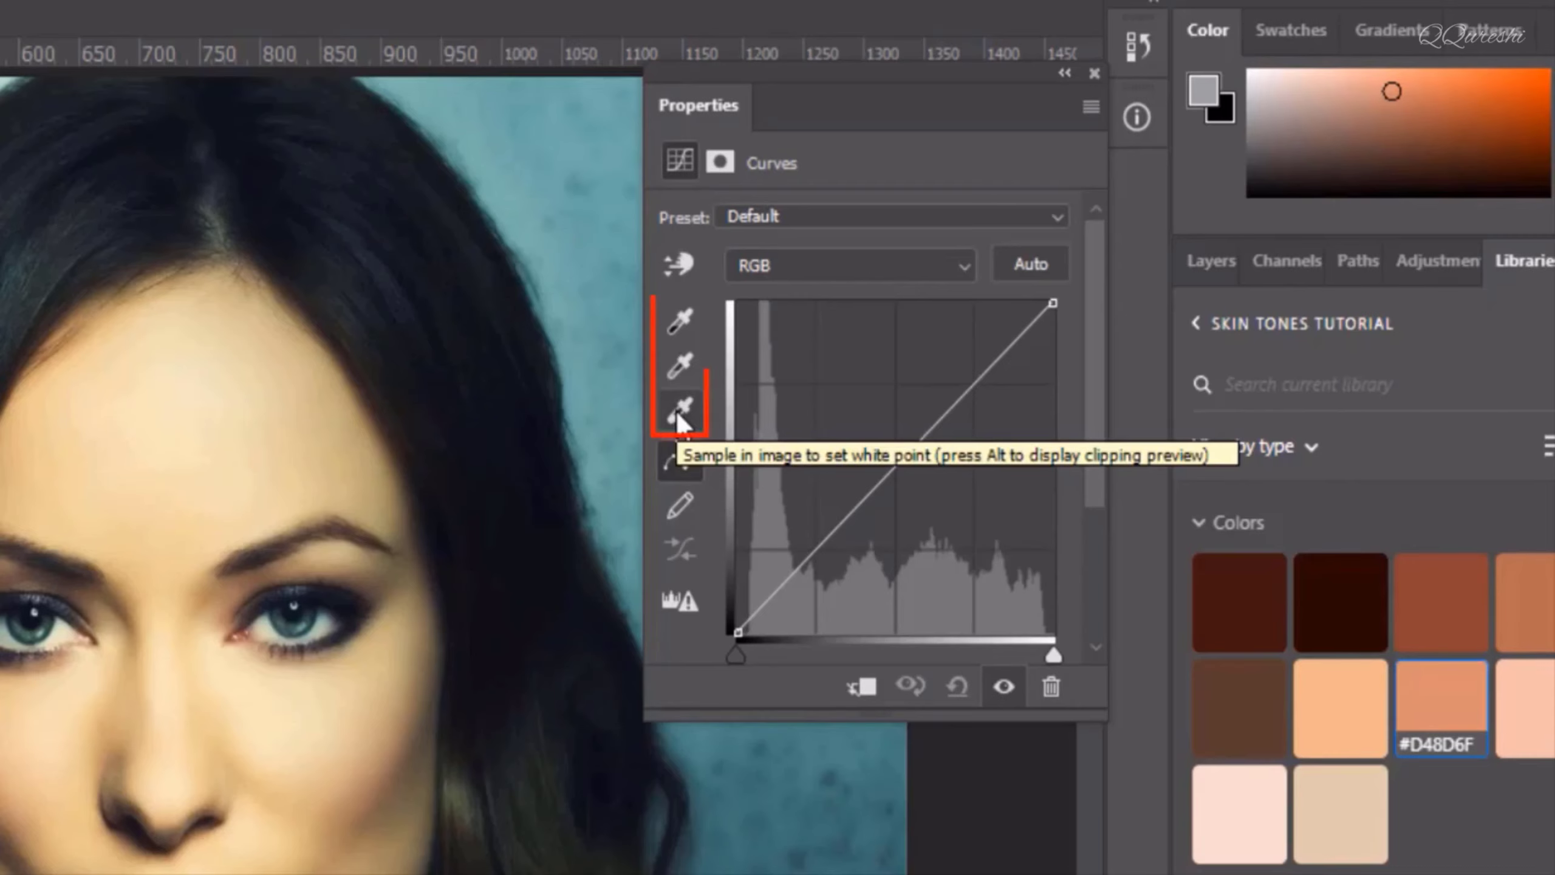
click(679, 324)
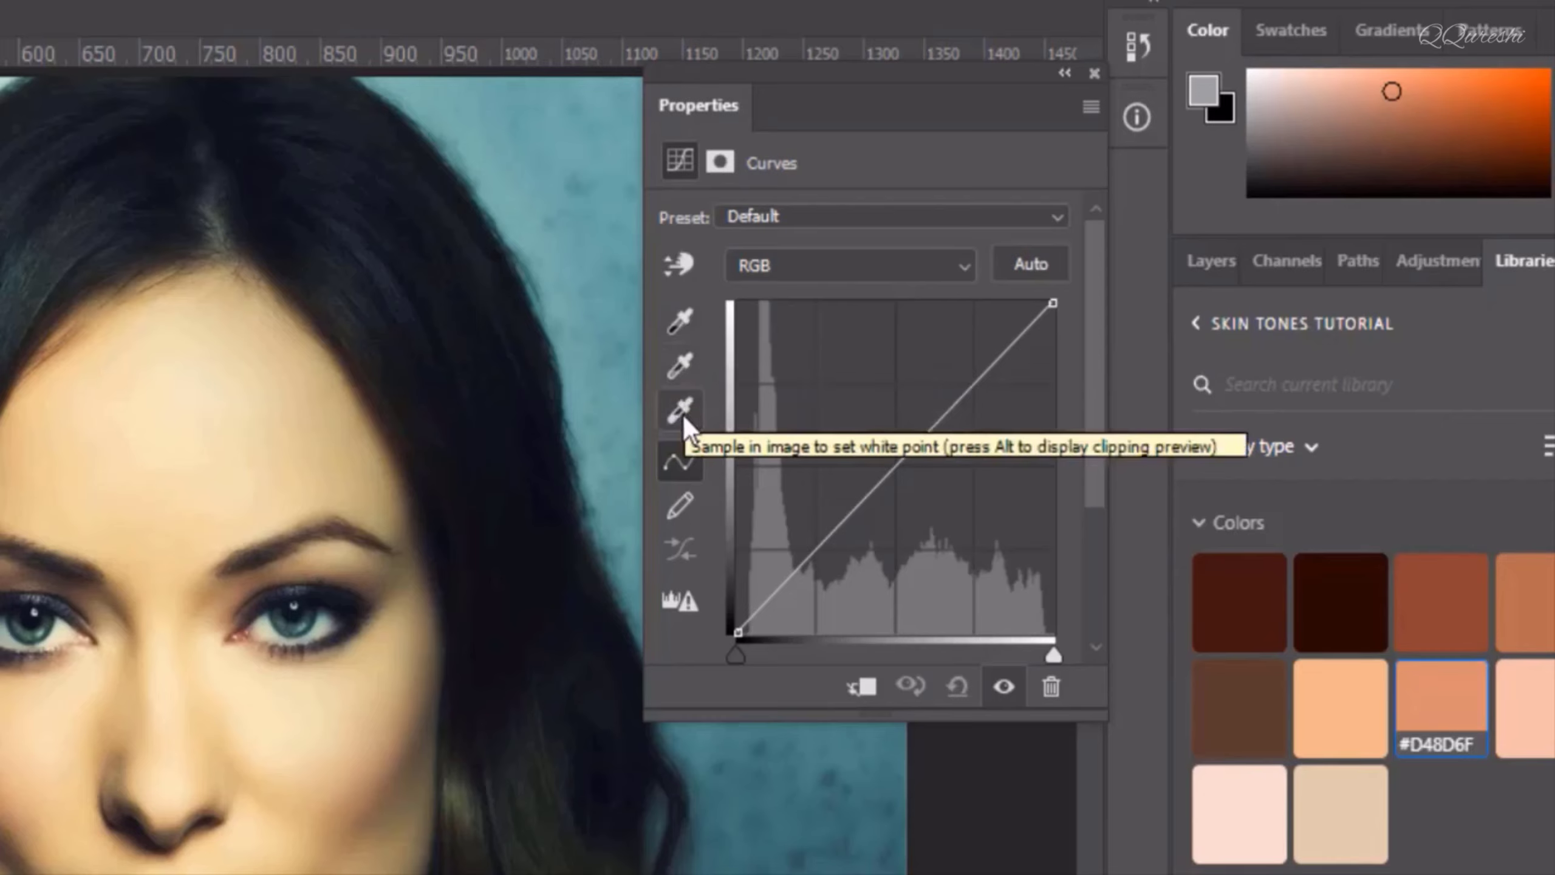
click(683, 316)
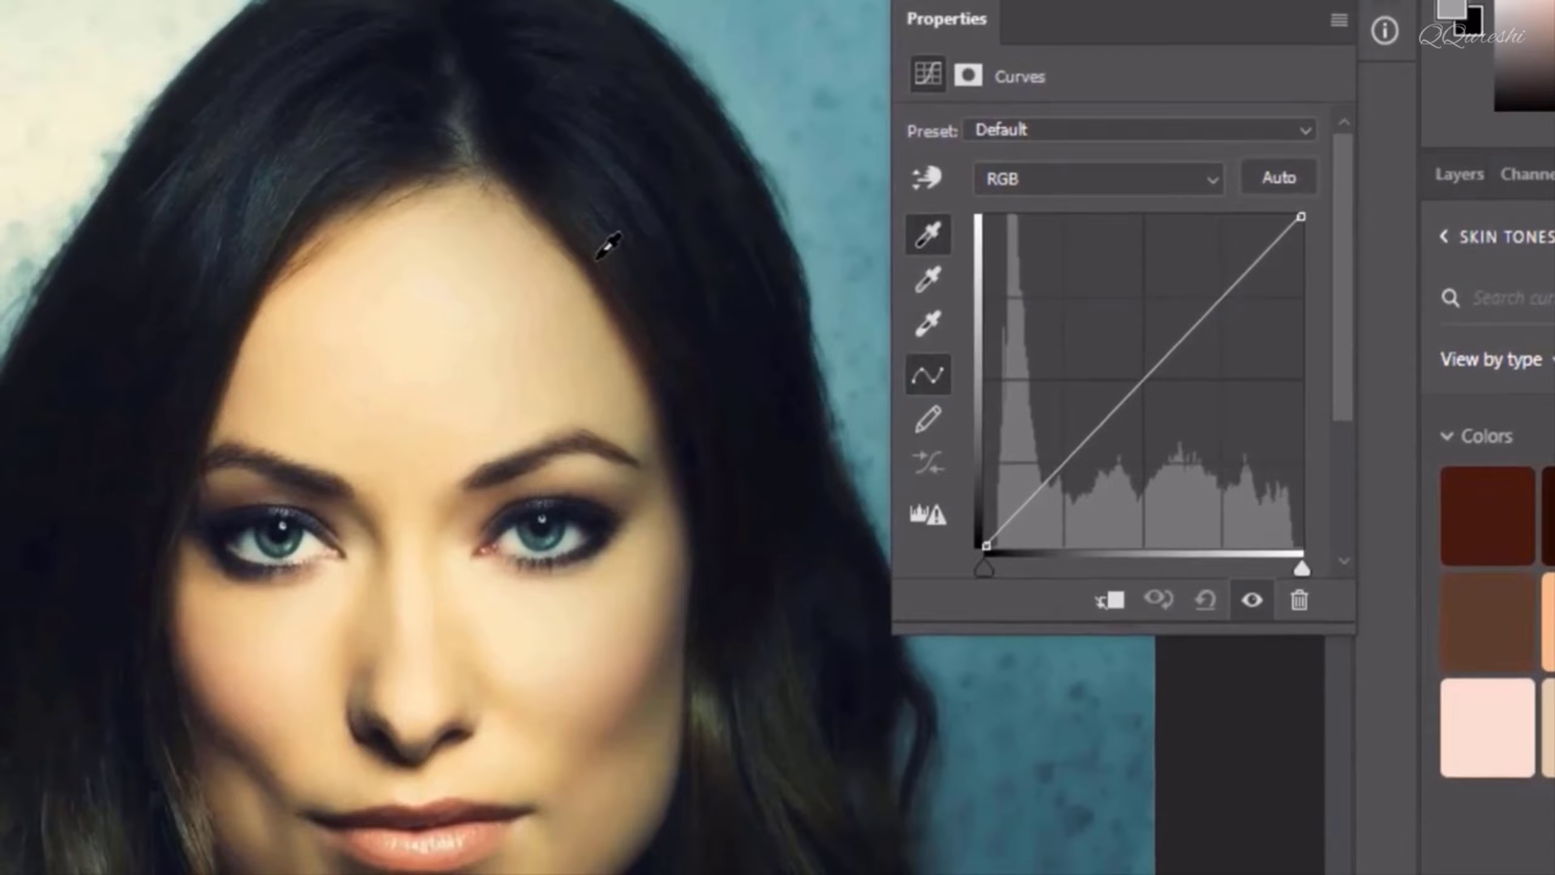
click(601, 256)
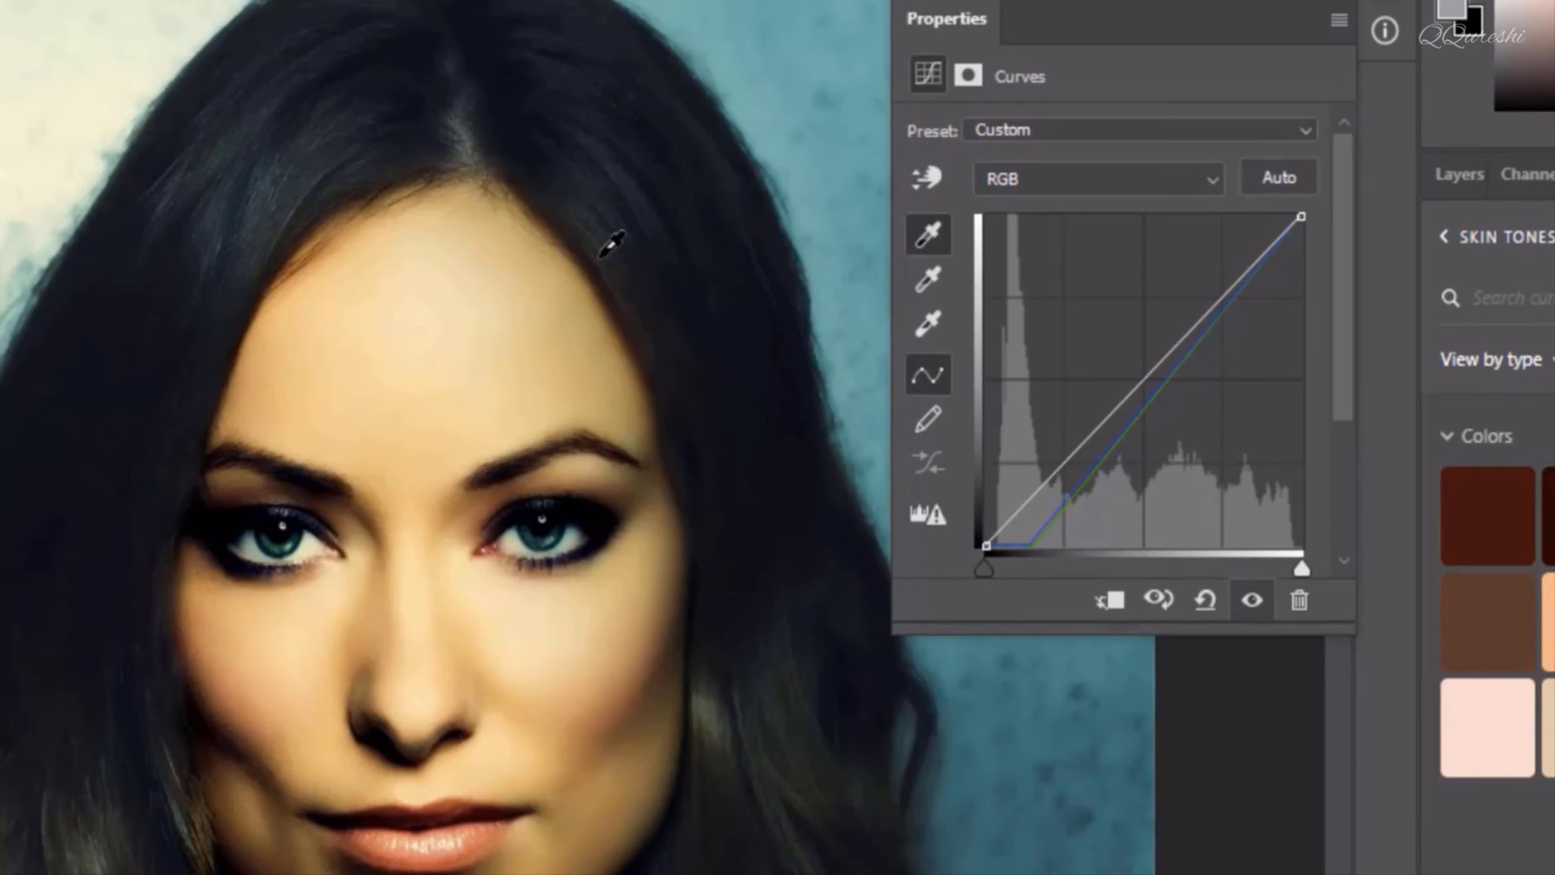
click(931, 325)
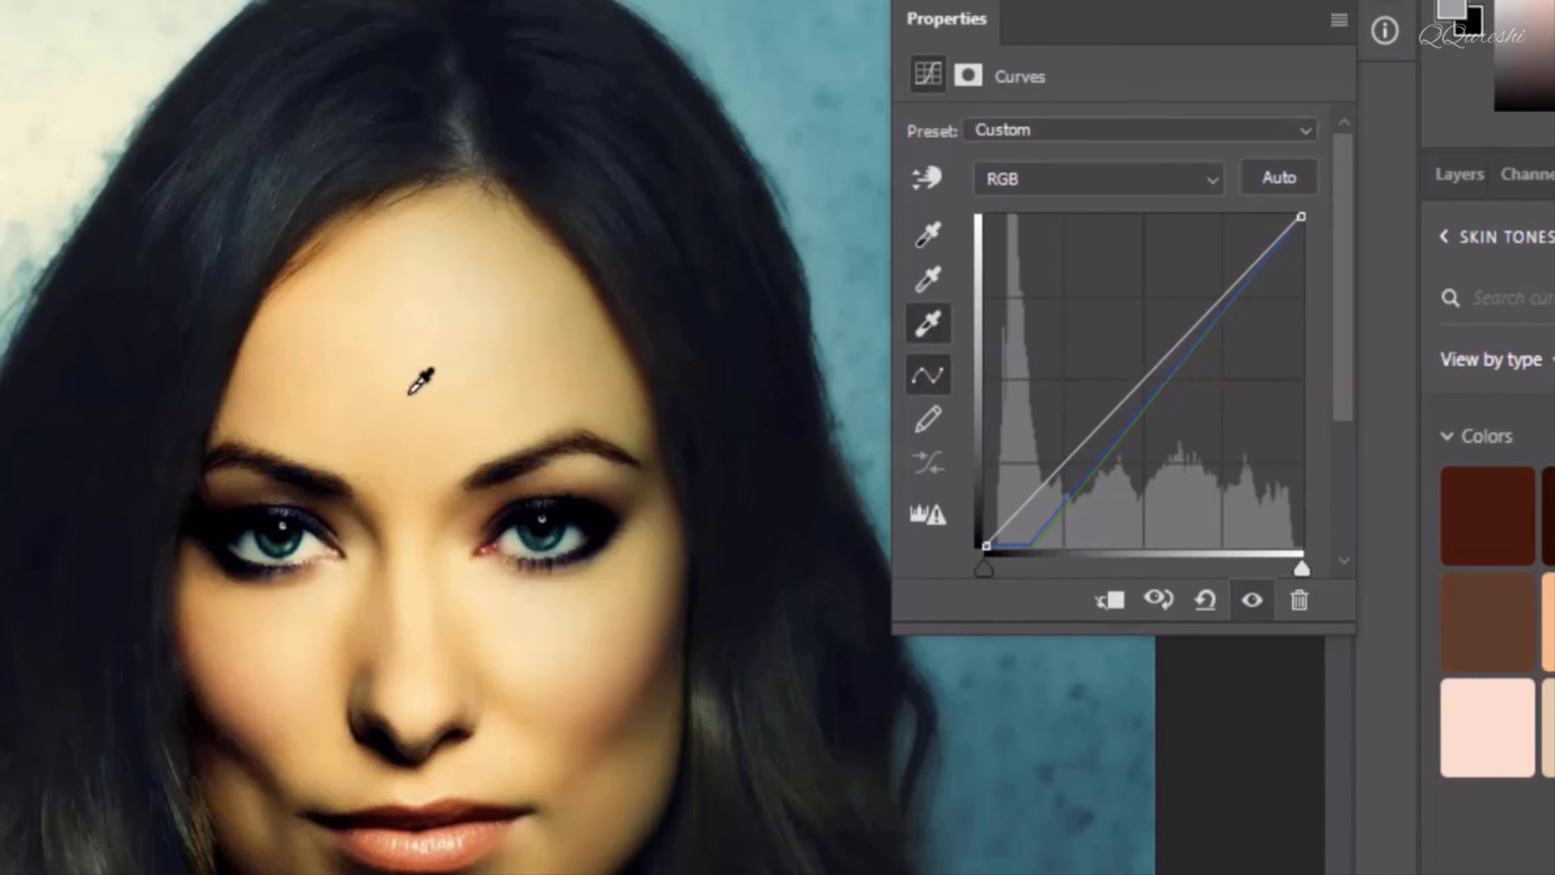
click(422, 360)
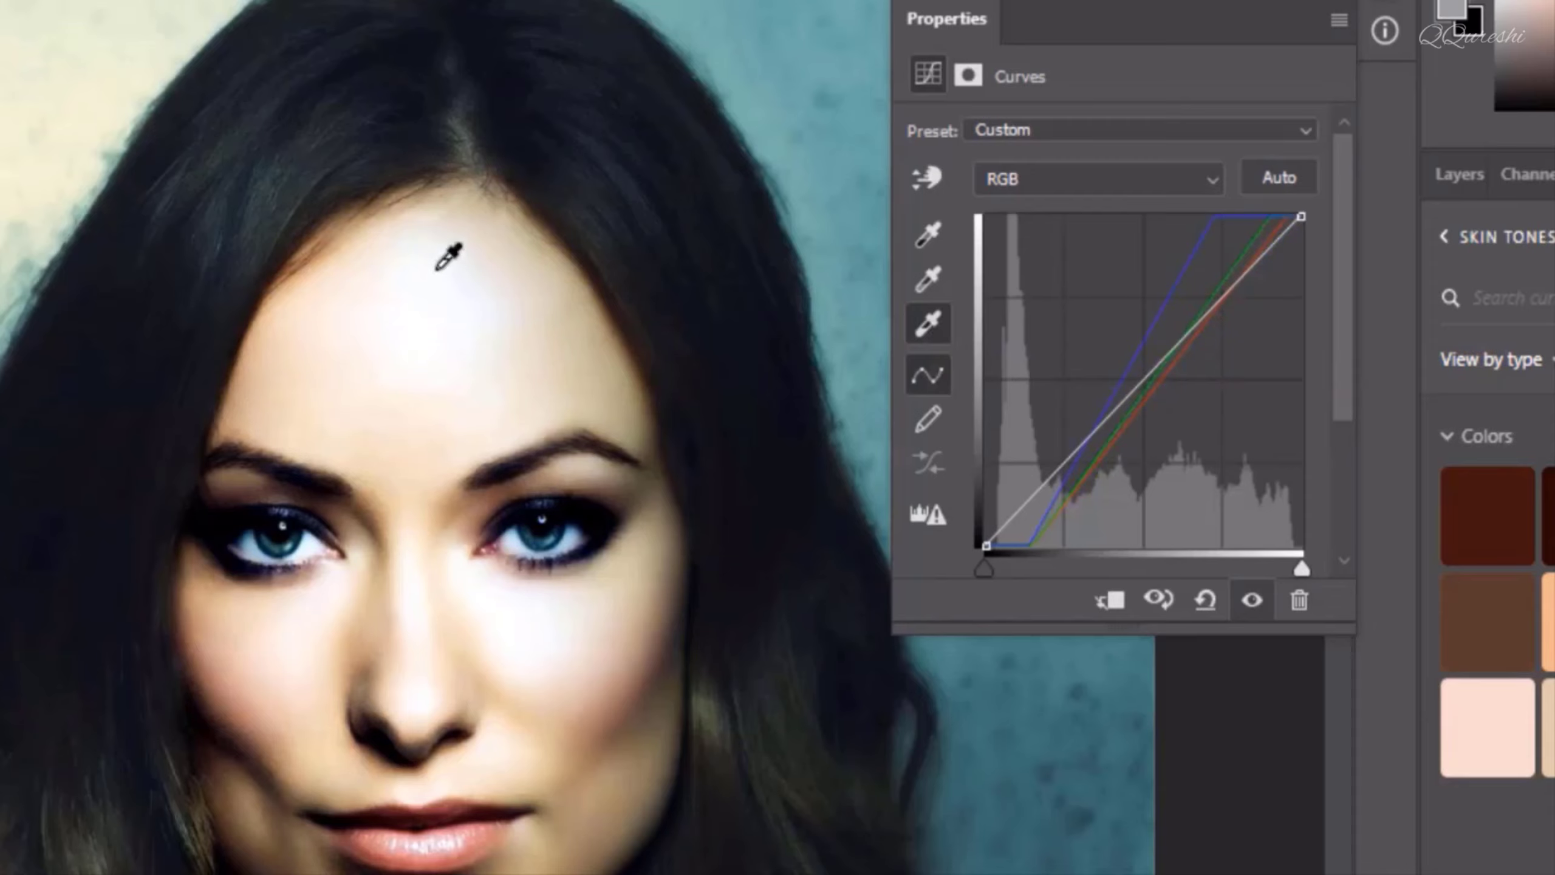
Try several Curves gray points on the forehead and cheek, and reset the adjustment to its default
click(931, 273)
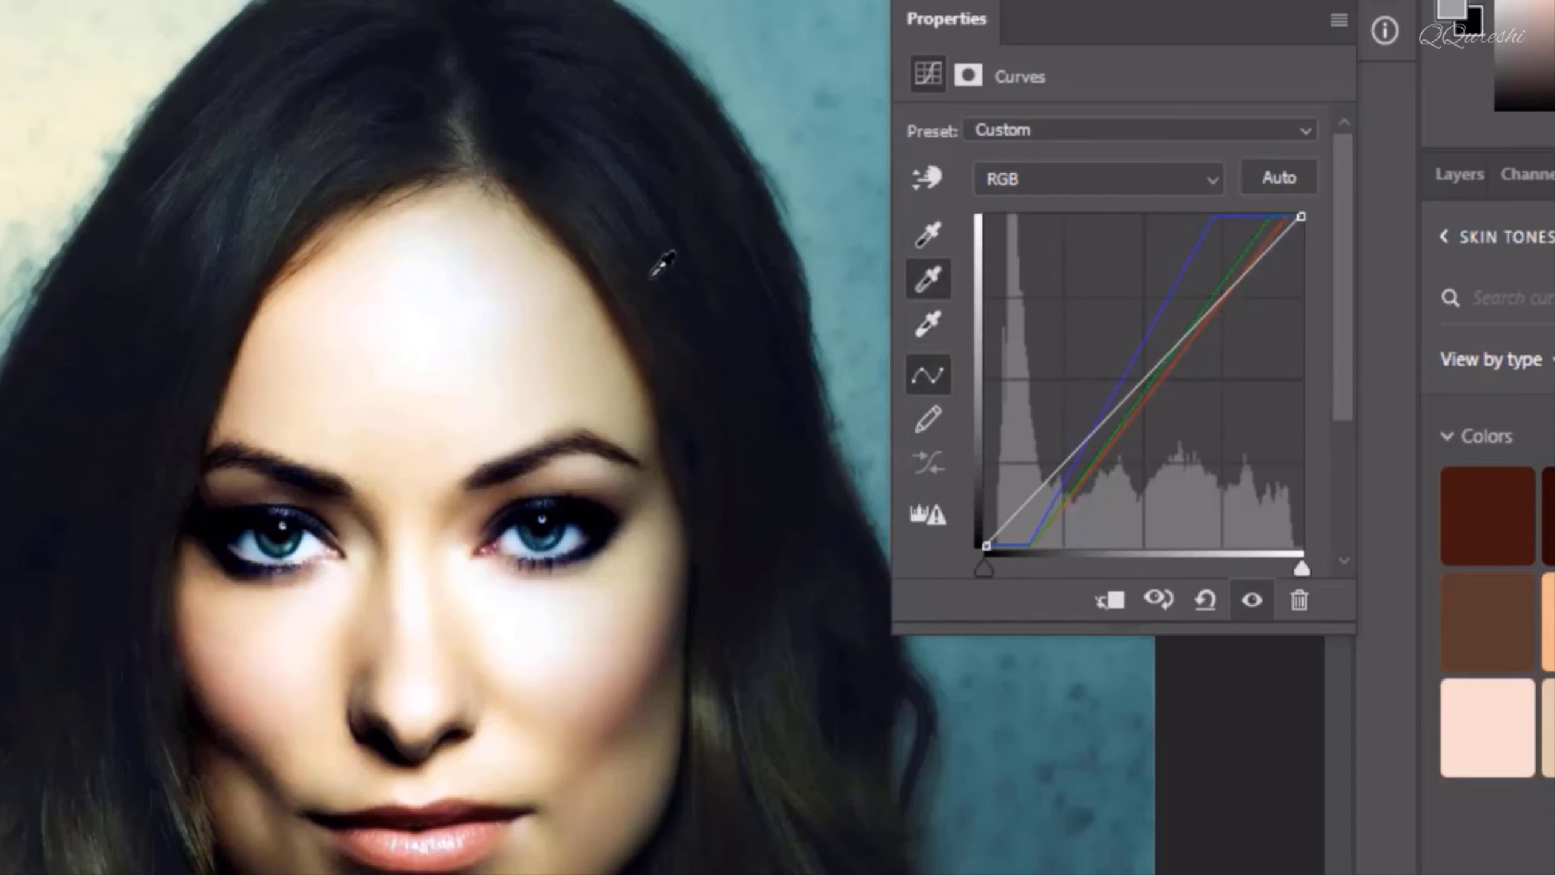
click(291, 374)
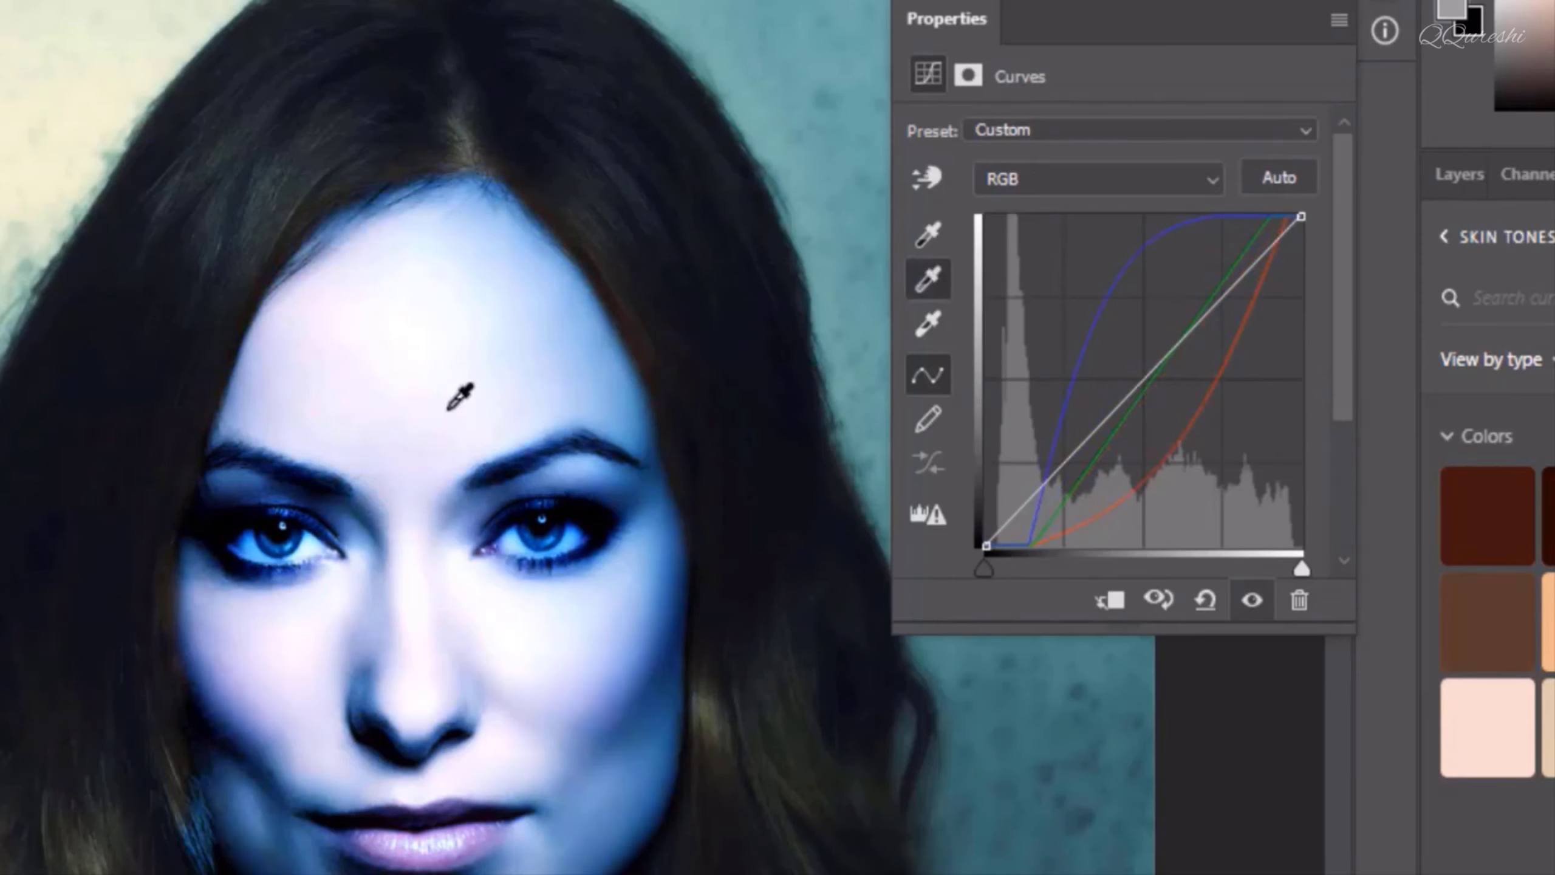
click(522, 408)
click(571, 389)
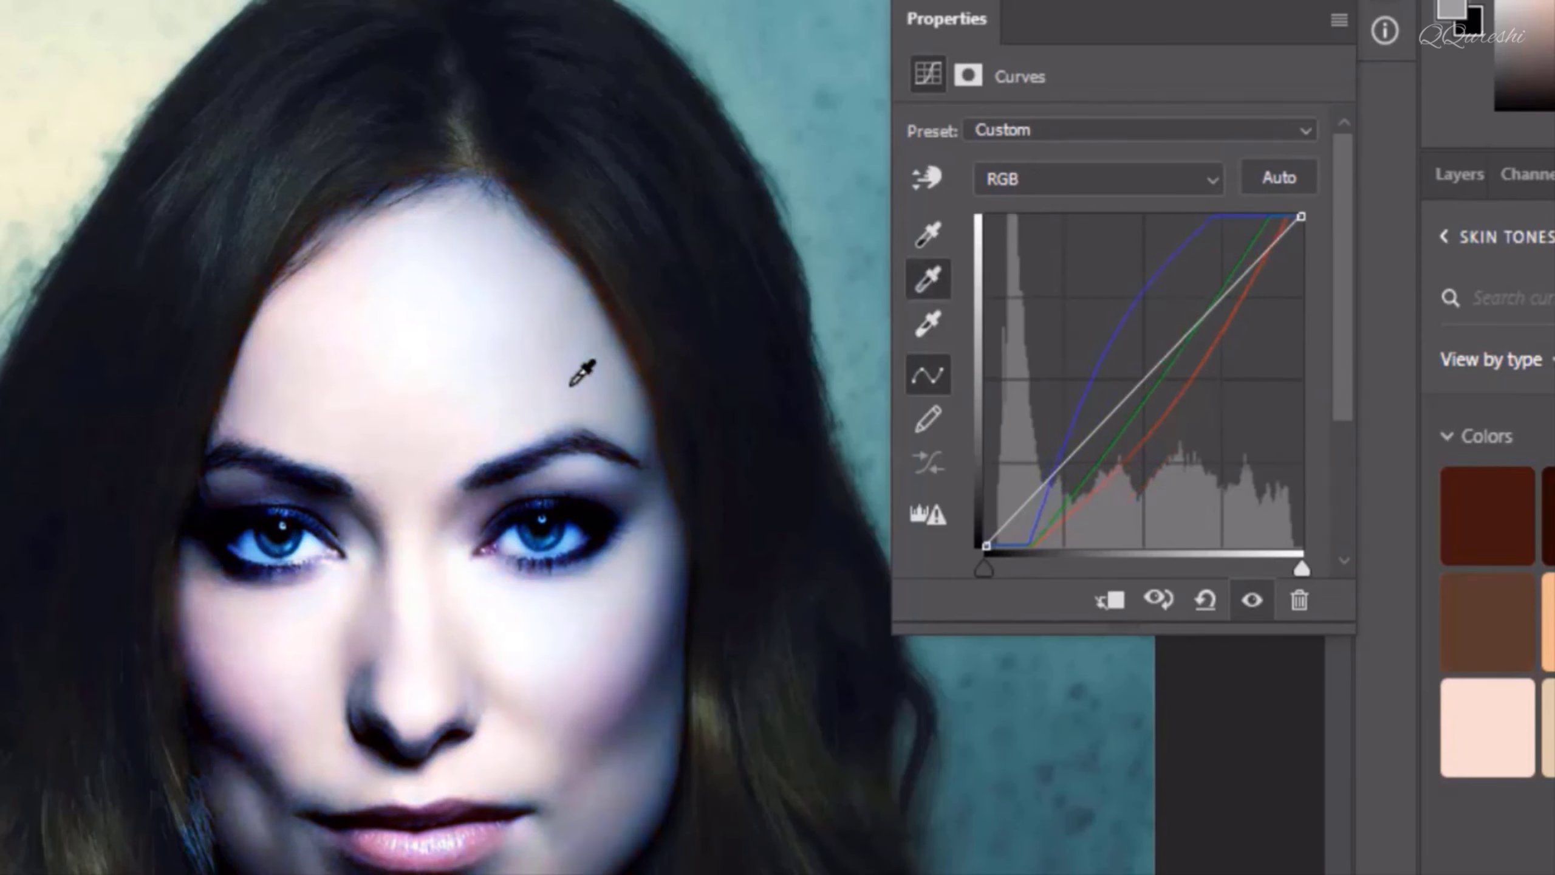
click(600, 684)
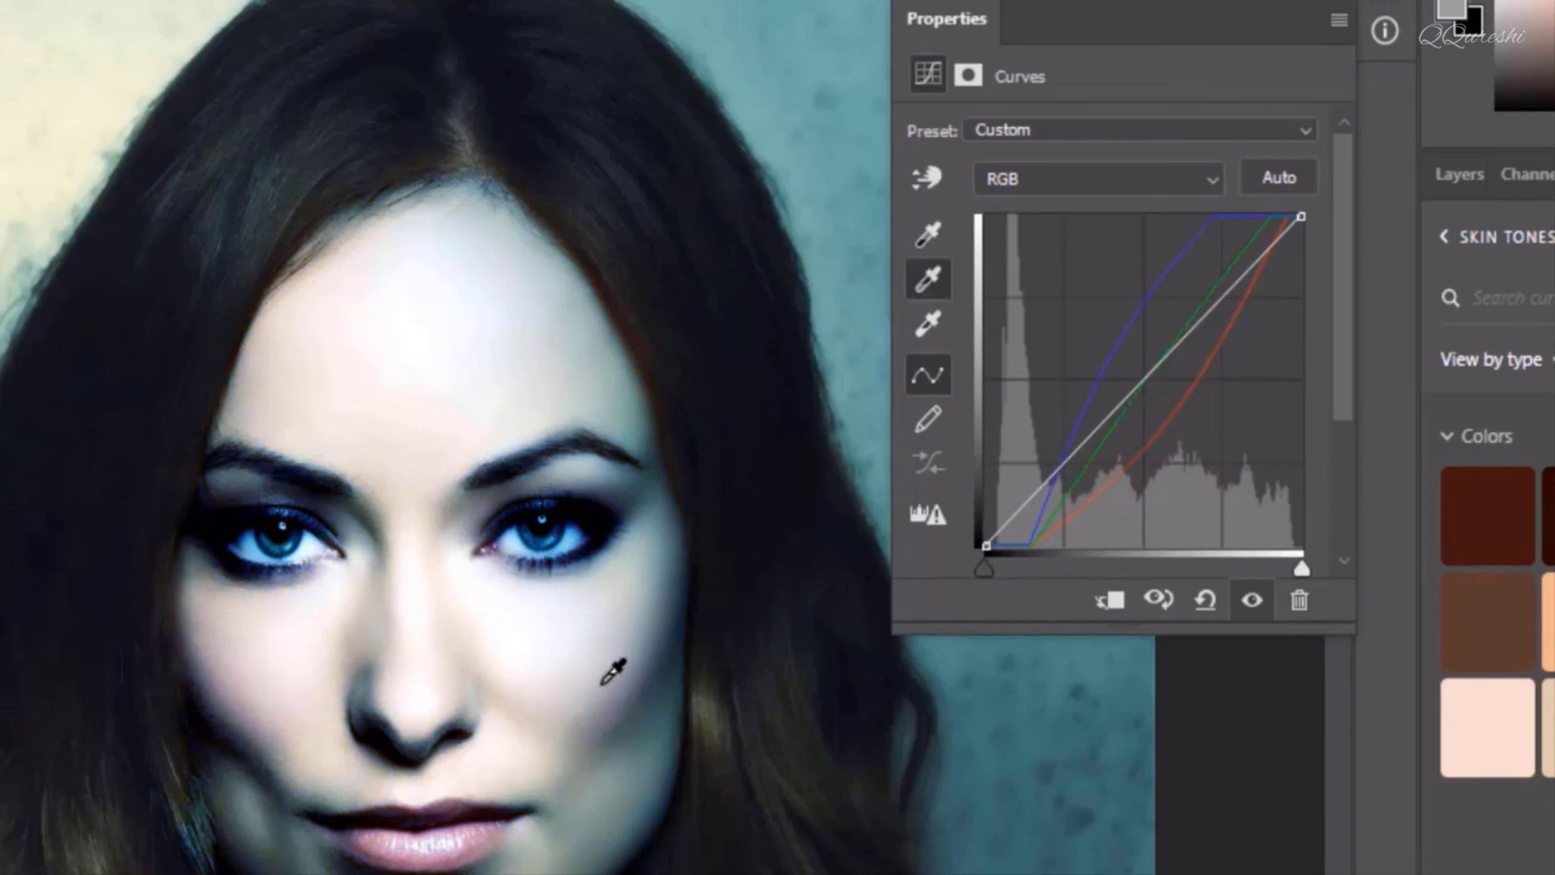
click(1204, 601)
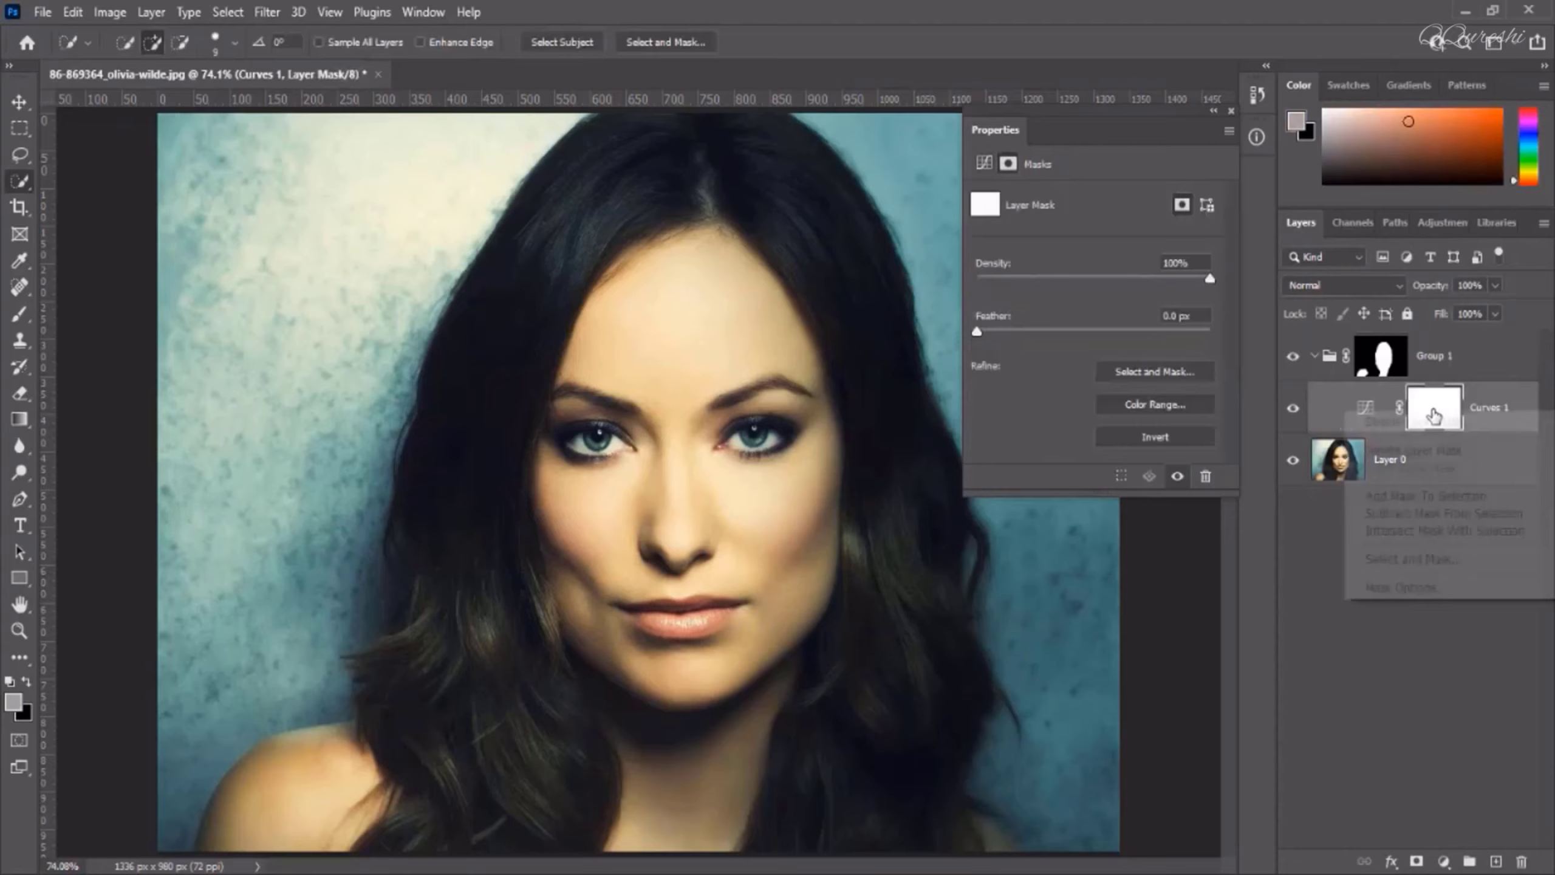
Delete the layer mask from the Curves 1 adjustment layer
right_click(1434, 405)
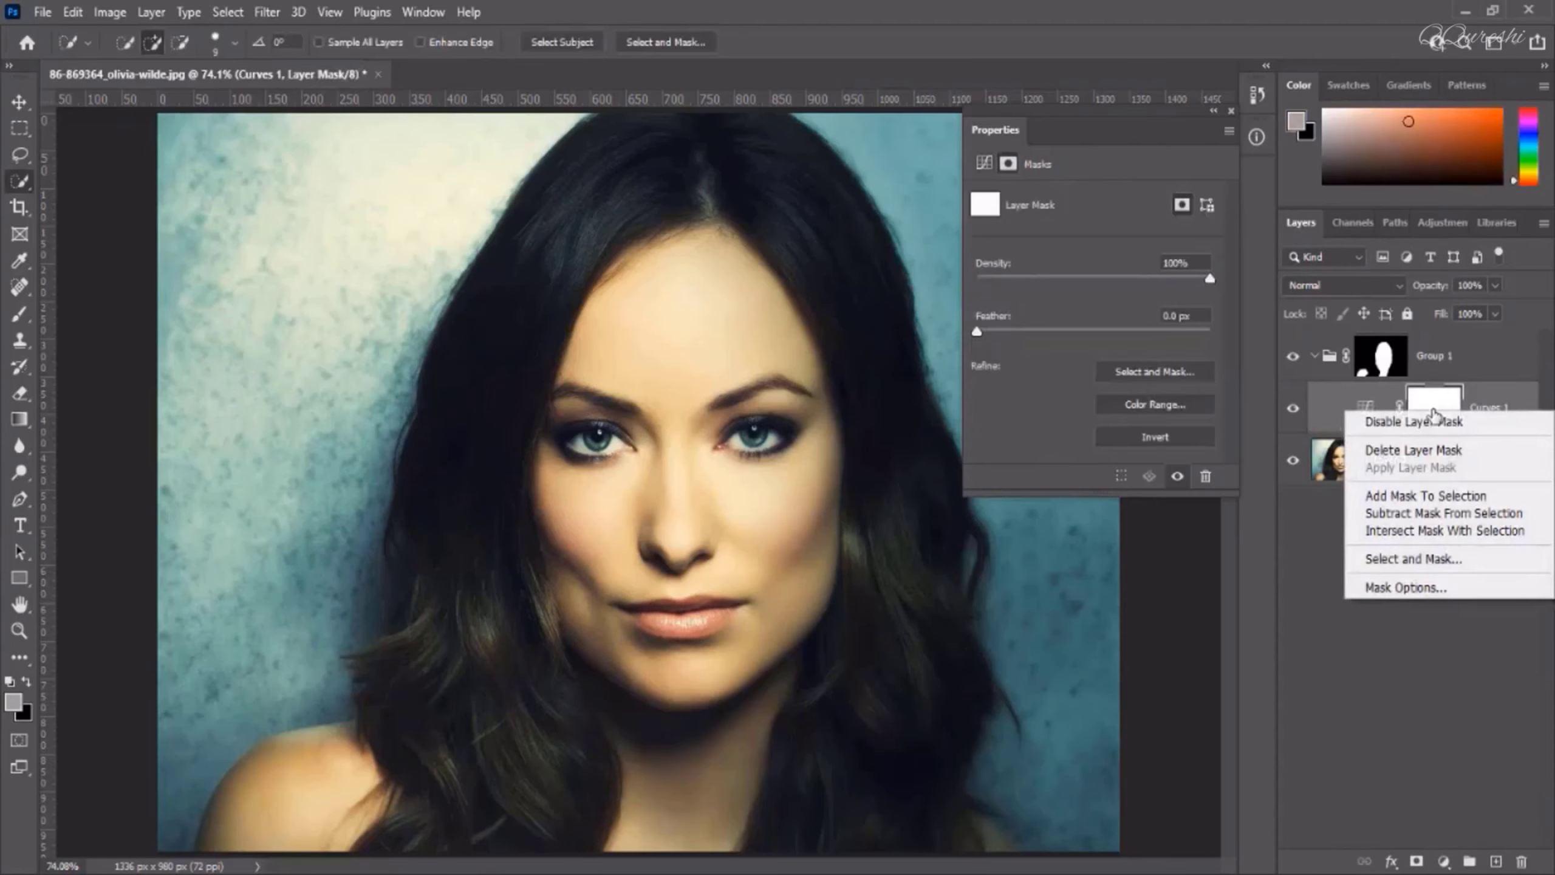
click(1416, 450)
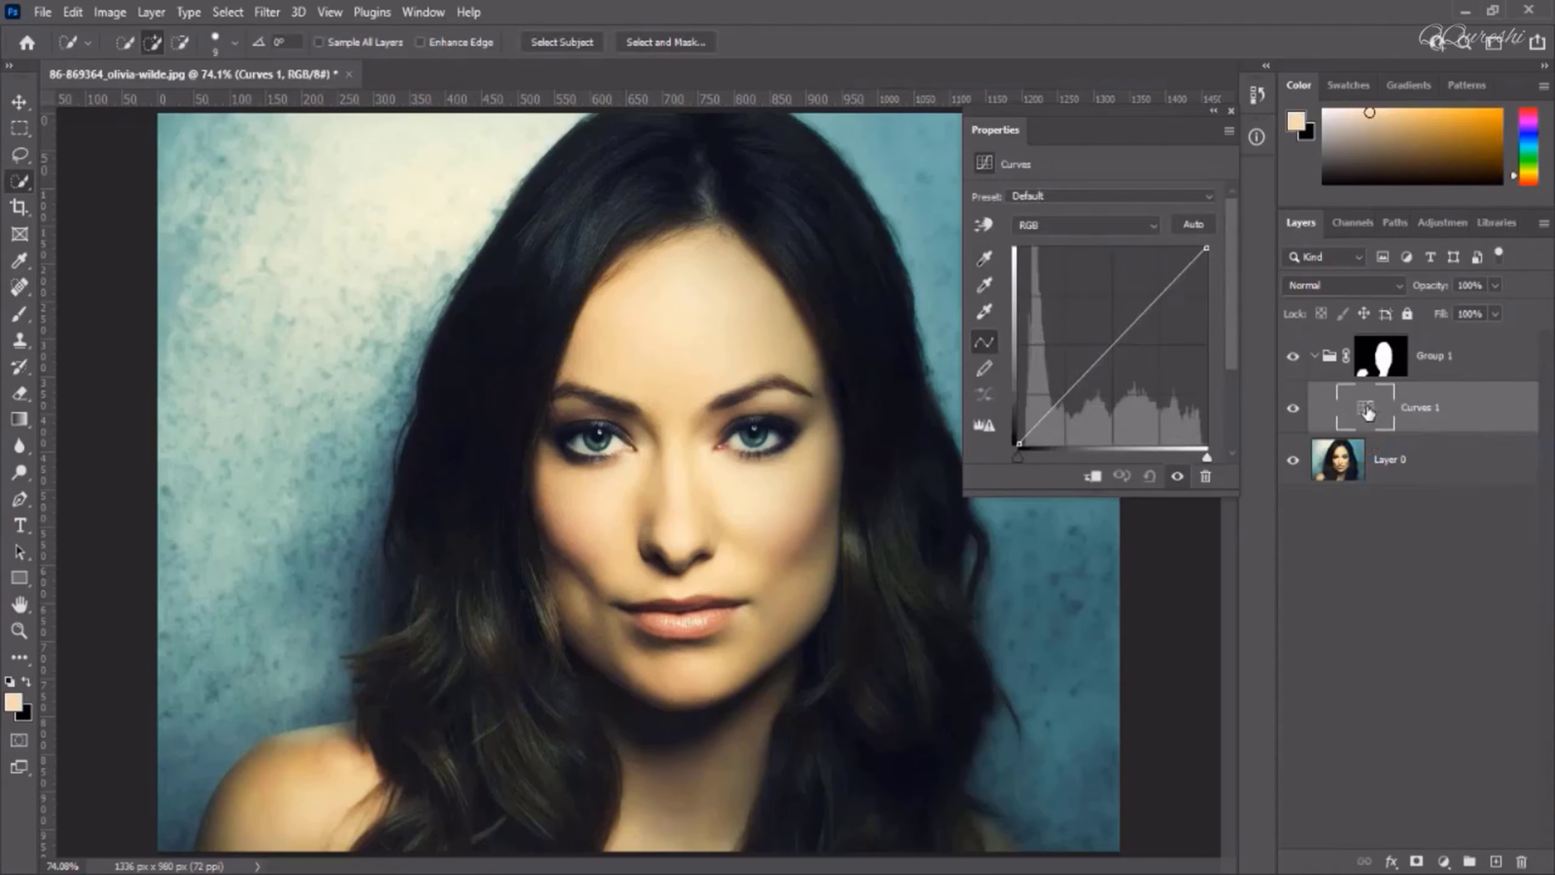
Set the Curves target shadow color to e65555 without saving it as default, and apply it by sampling the forehead
double_click(984, 260)
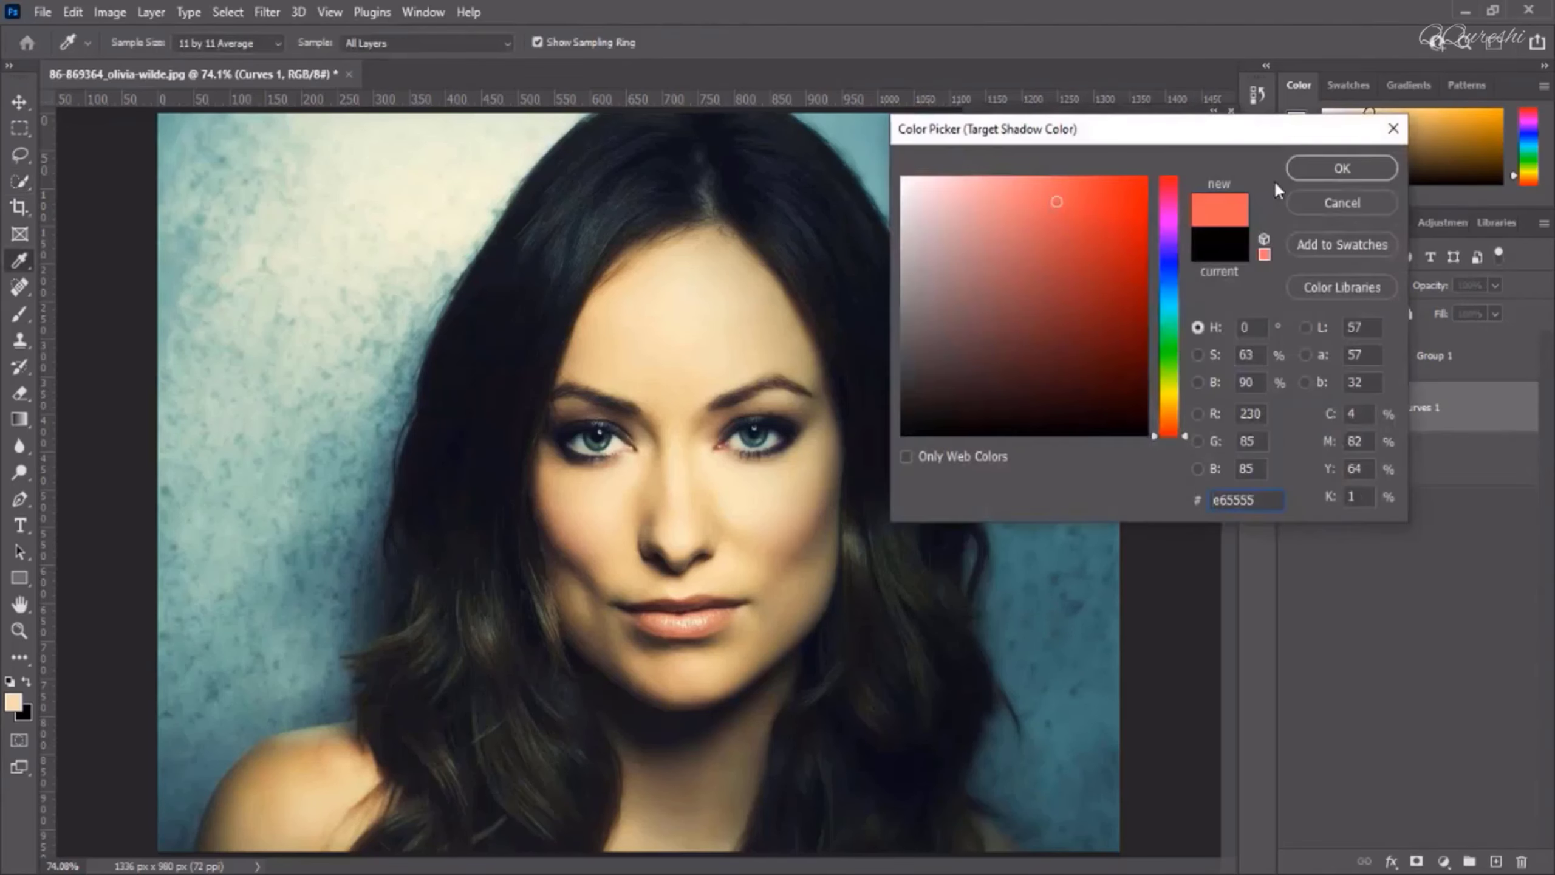
click(1310, 173)
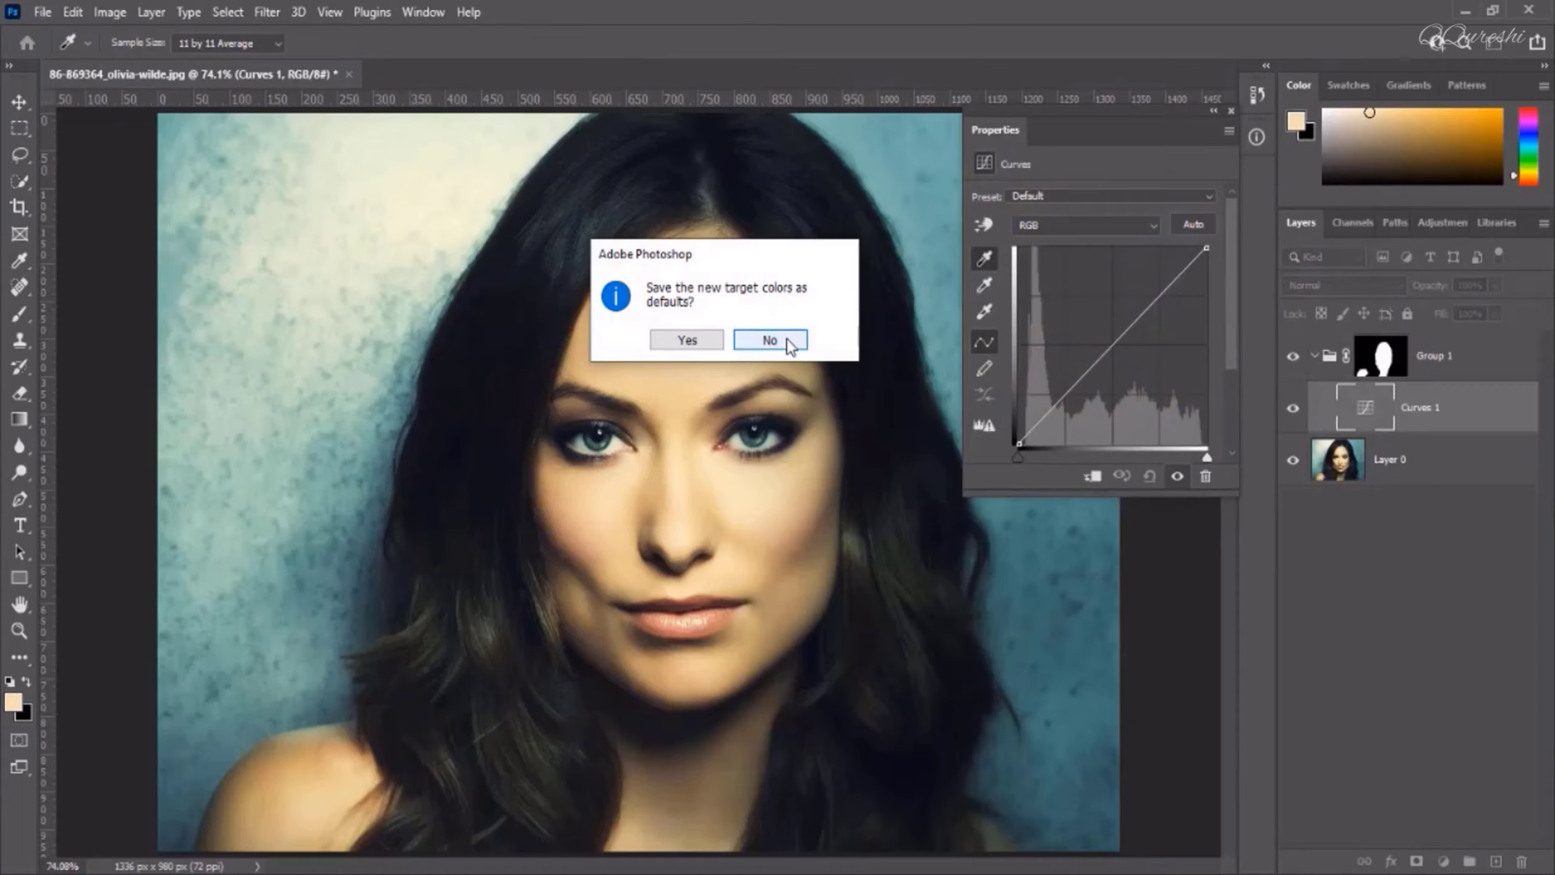
click(789, 340)
click(769, 317)
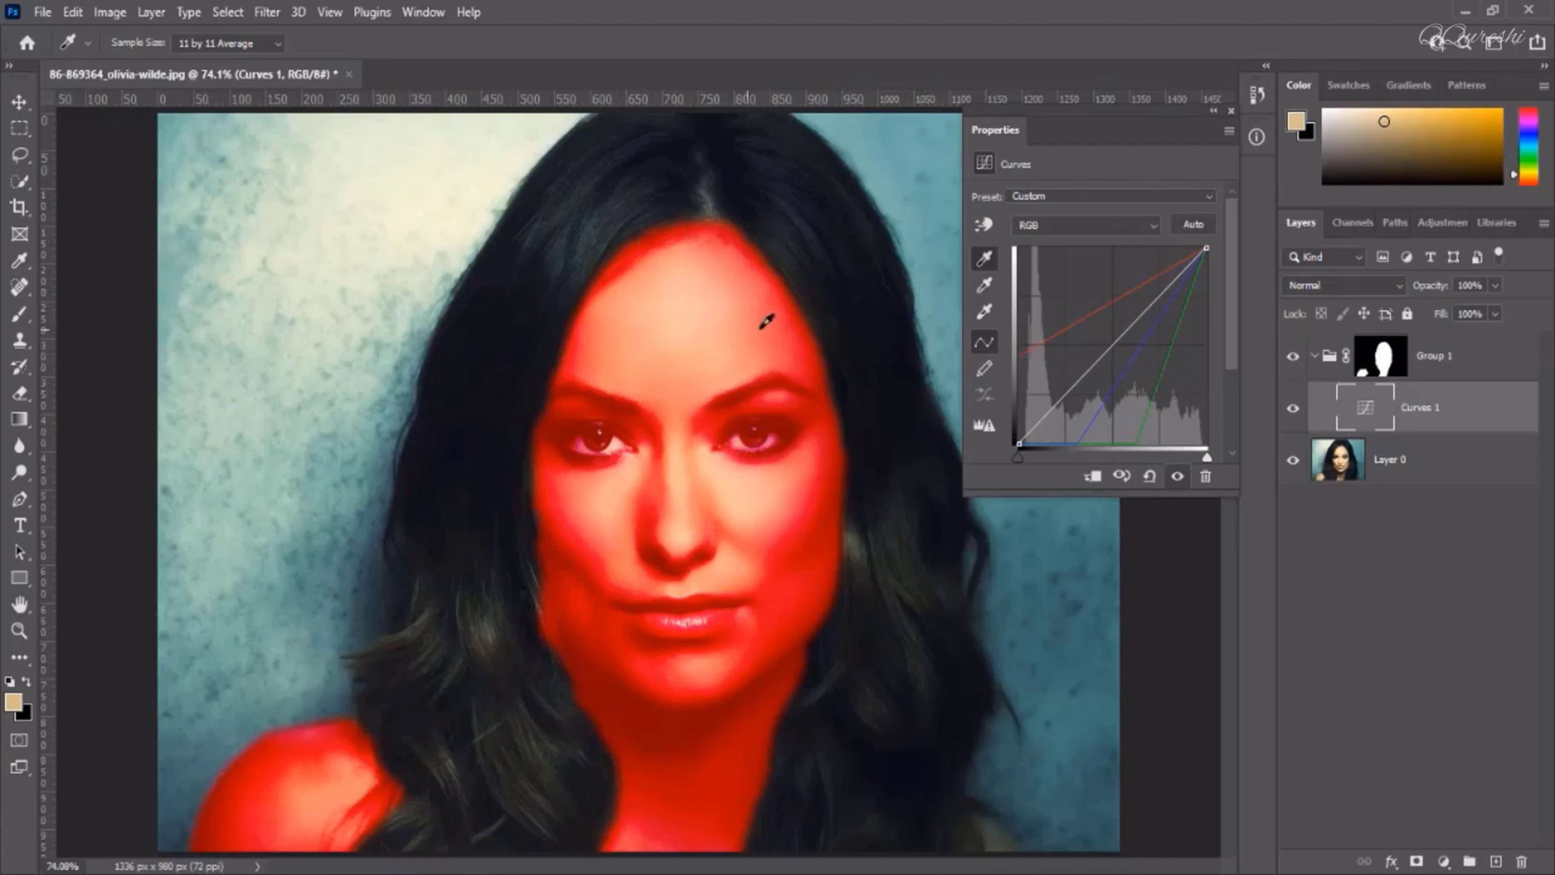
Reopen and accept the target shadow color without saving it as default, and reset the Curves adjustment
double_click(985, 265)
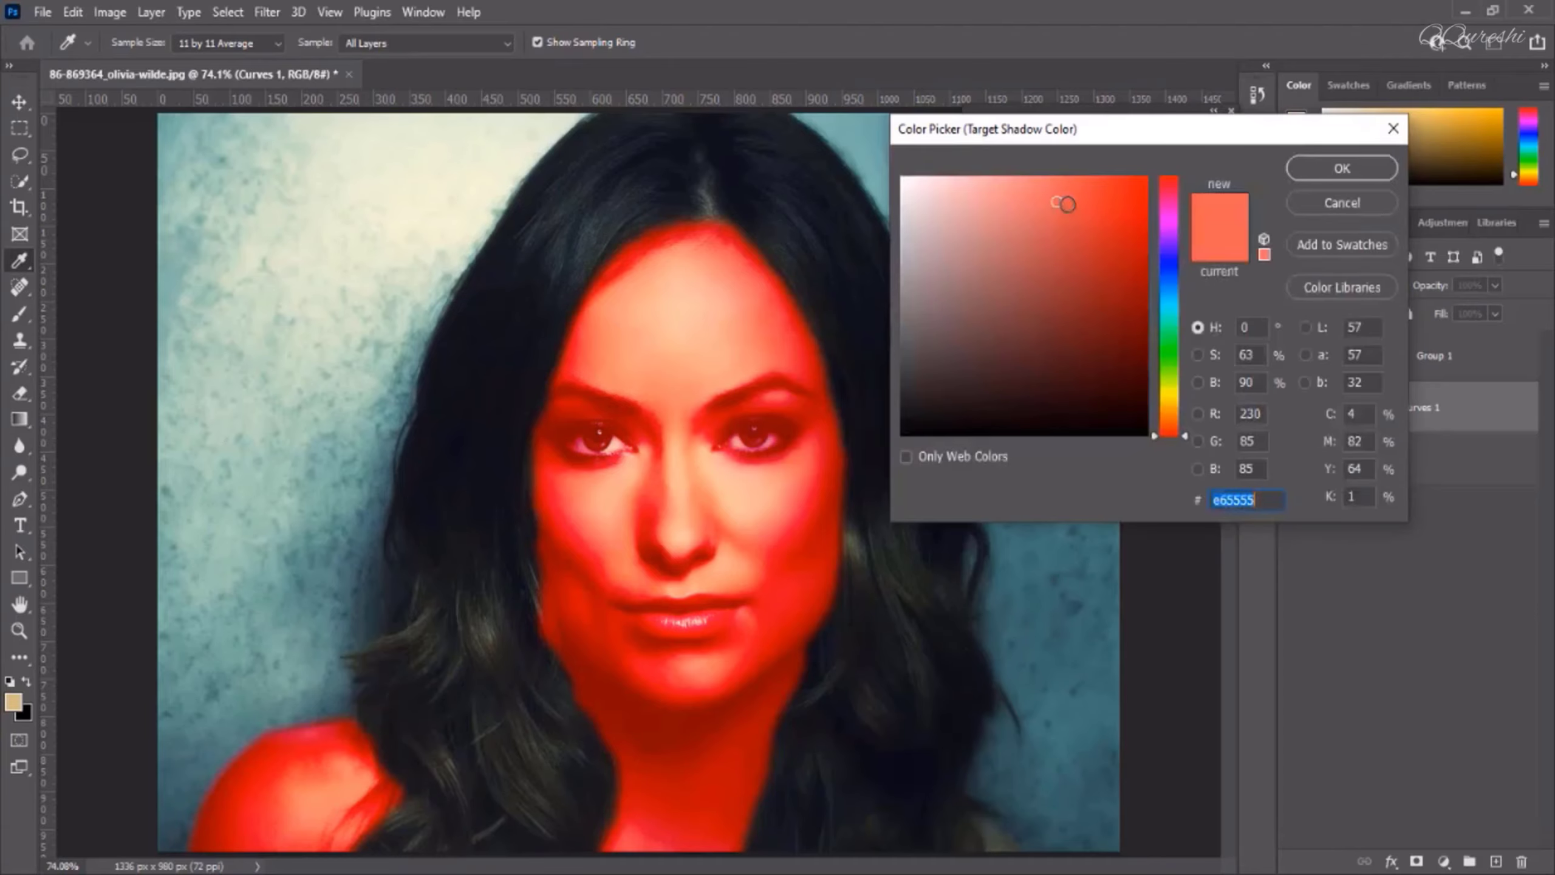
click(1322, 168)
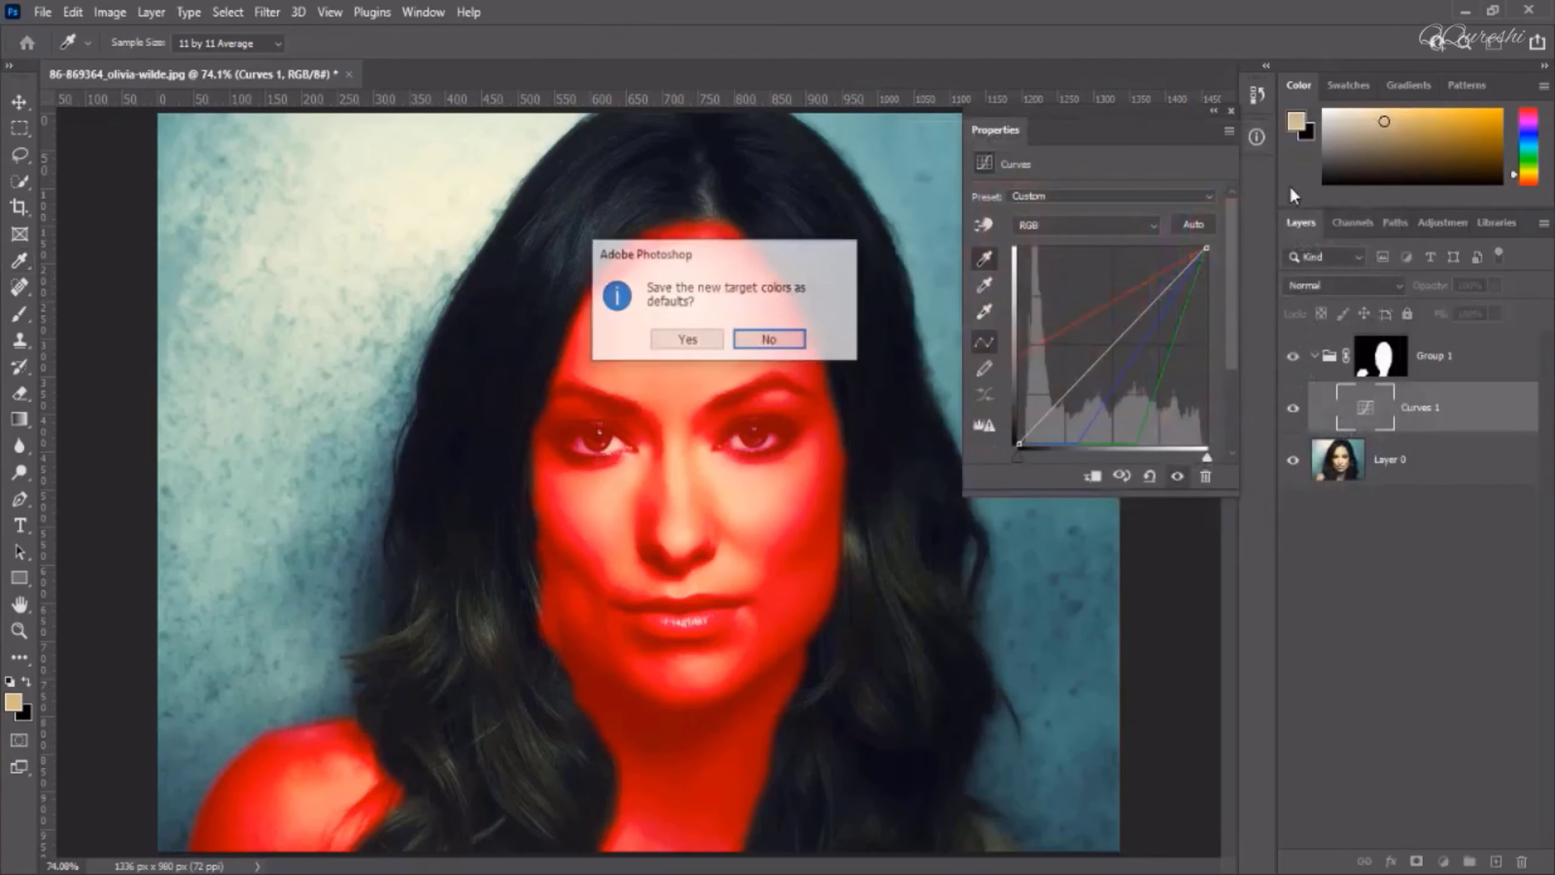
click(796, 345)
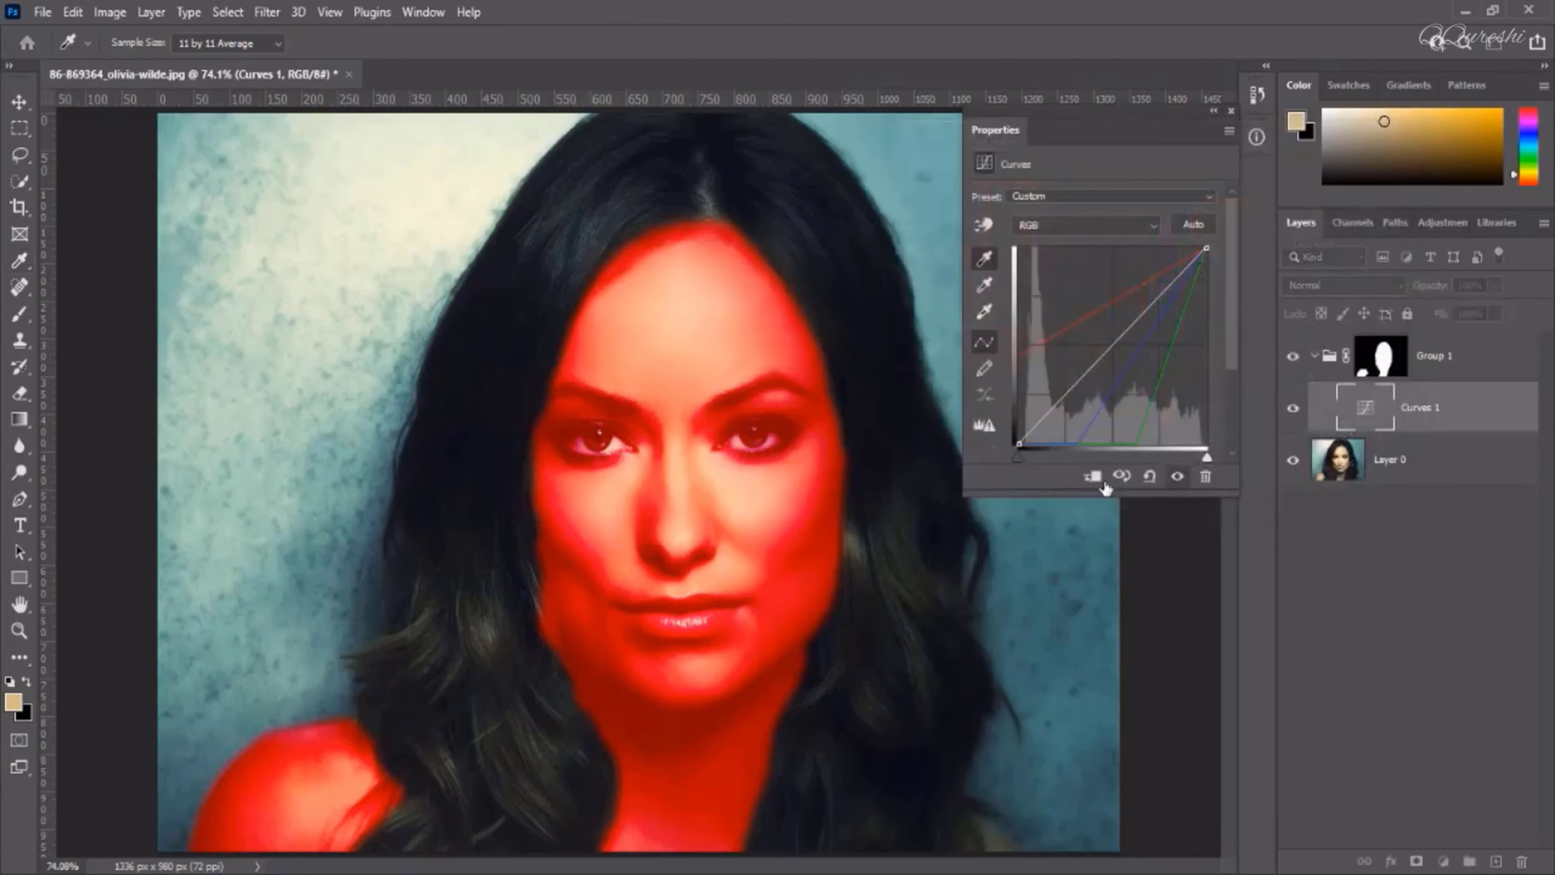
click(1152, 477)
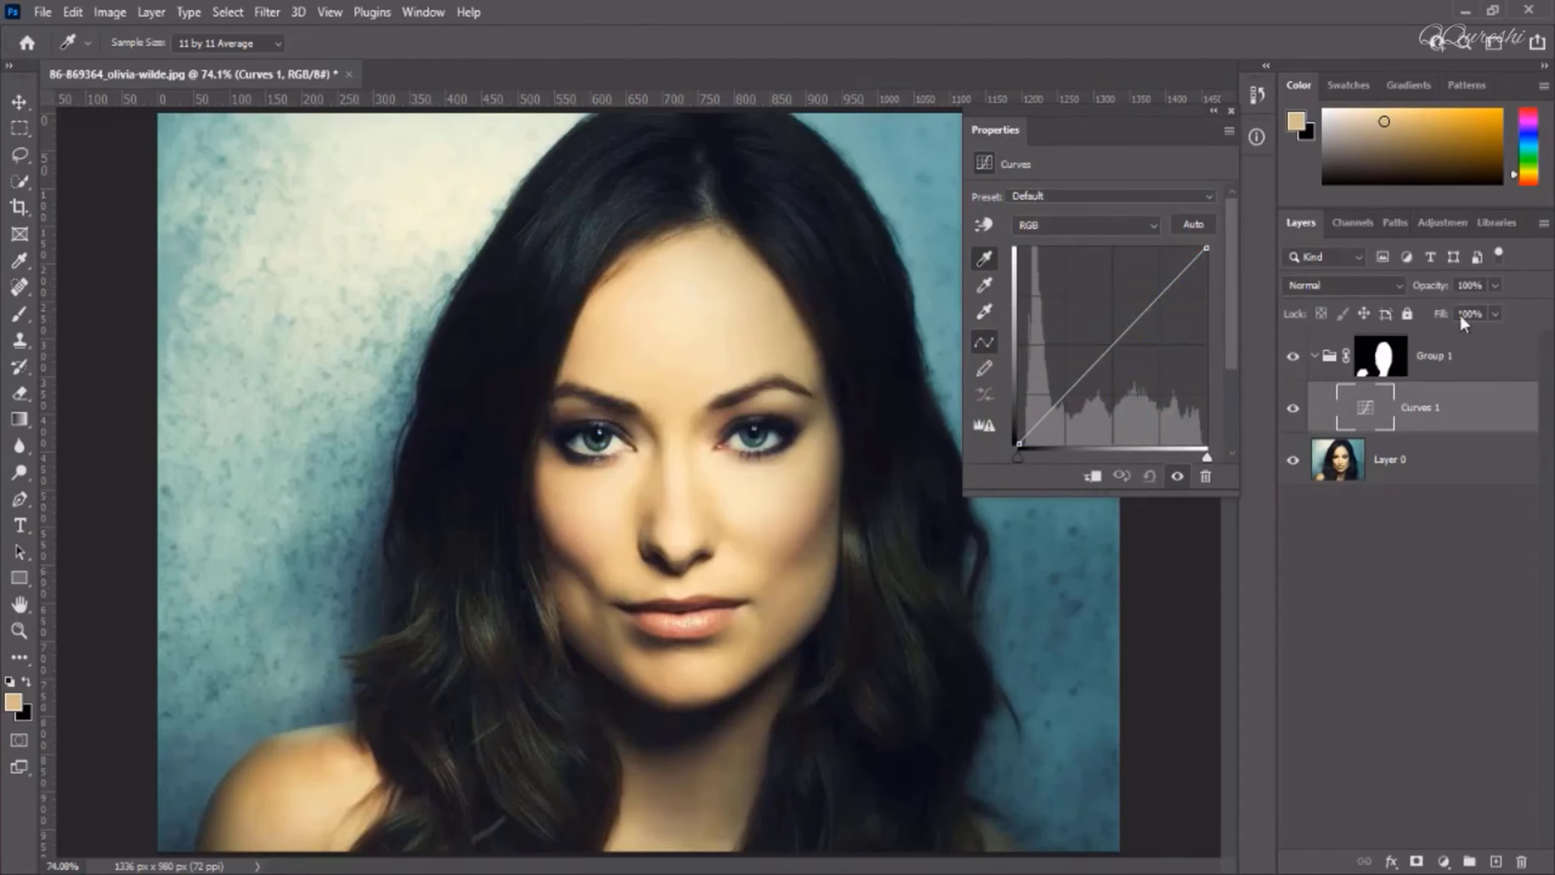
Display the SKIN TONES TUTORIAL color library, and choose 11 by 11 Average as the eyedropper sample size
click(1494, 221)
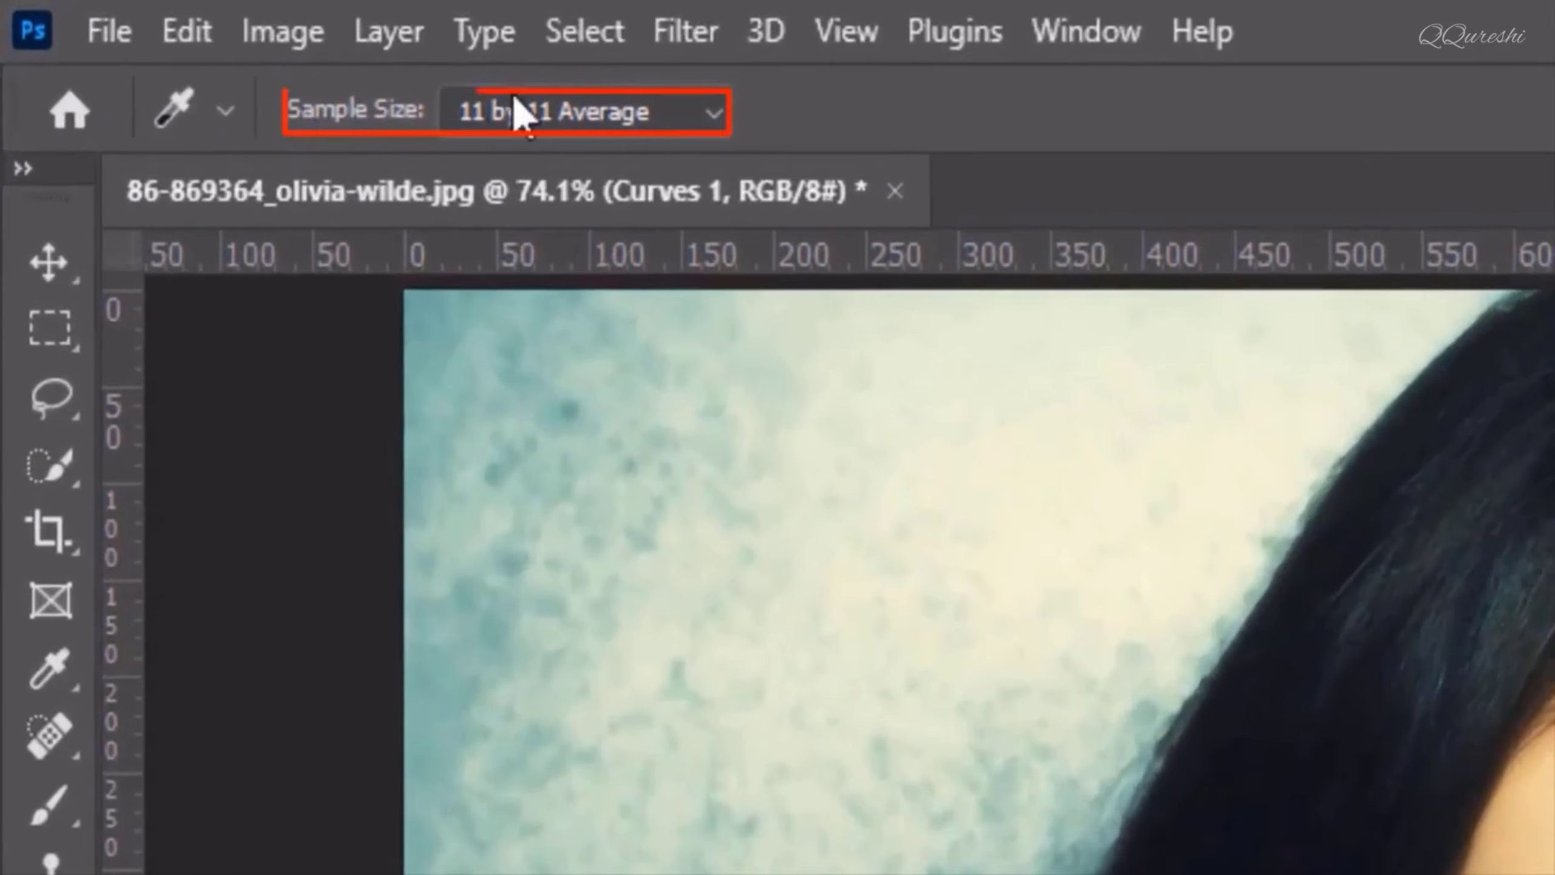
click(712, 117)
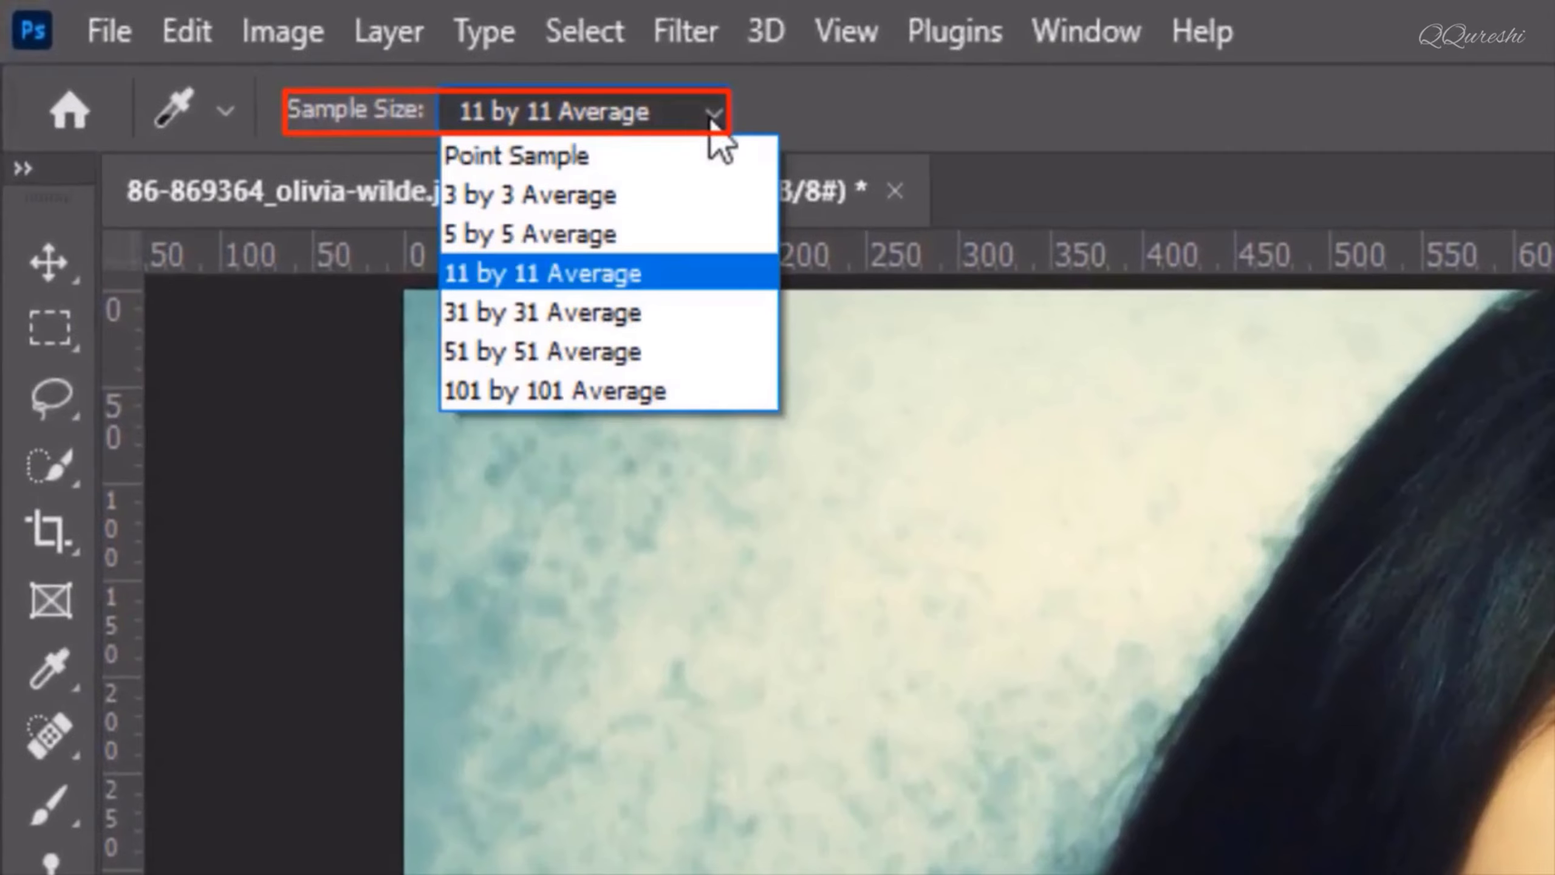
click(664, 265)
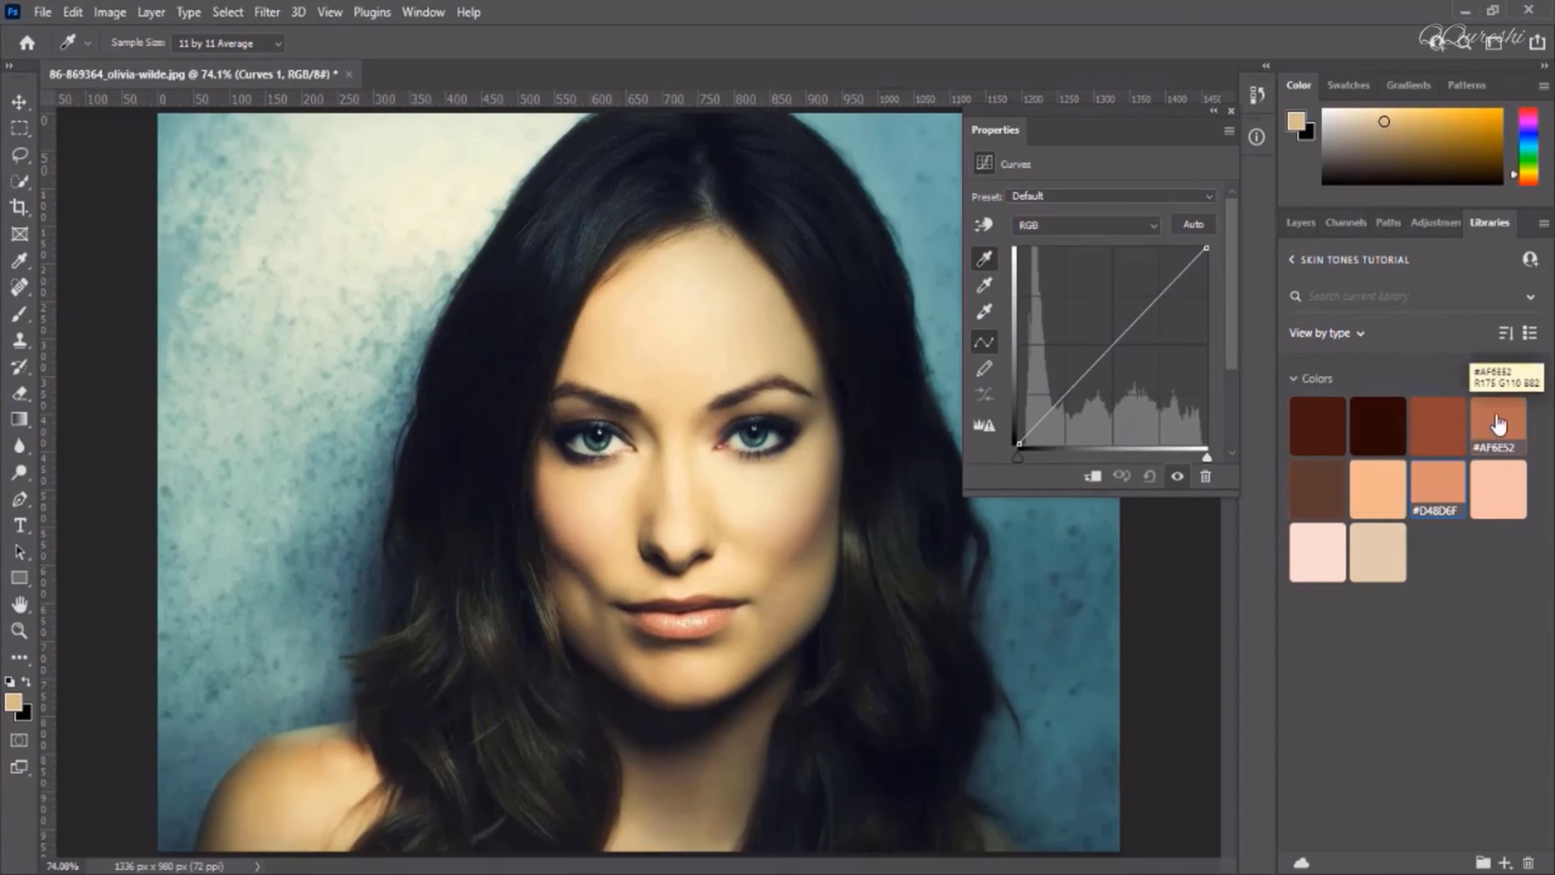
Pick library color #D48D6F and set the Curves target midtone color to d48d6f without saving it as default
click(1437, 487)
click(983, 285)
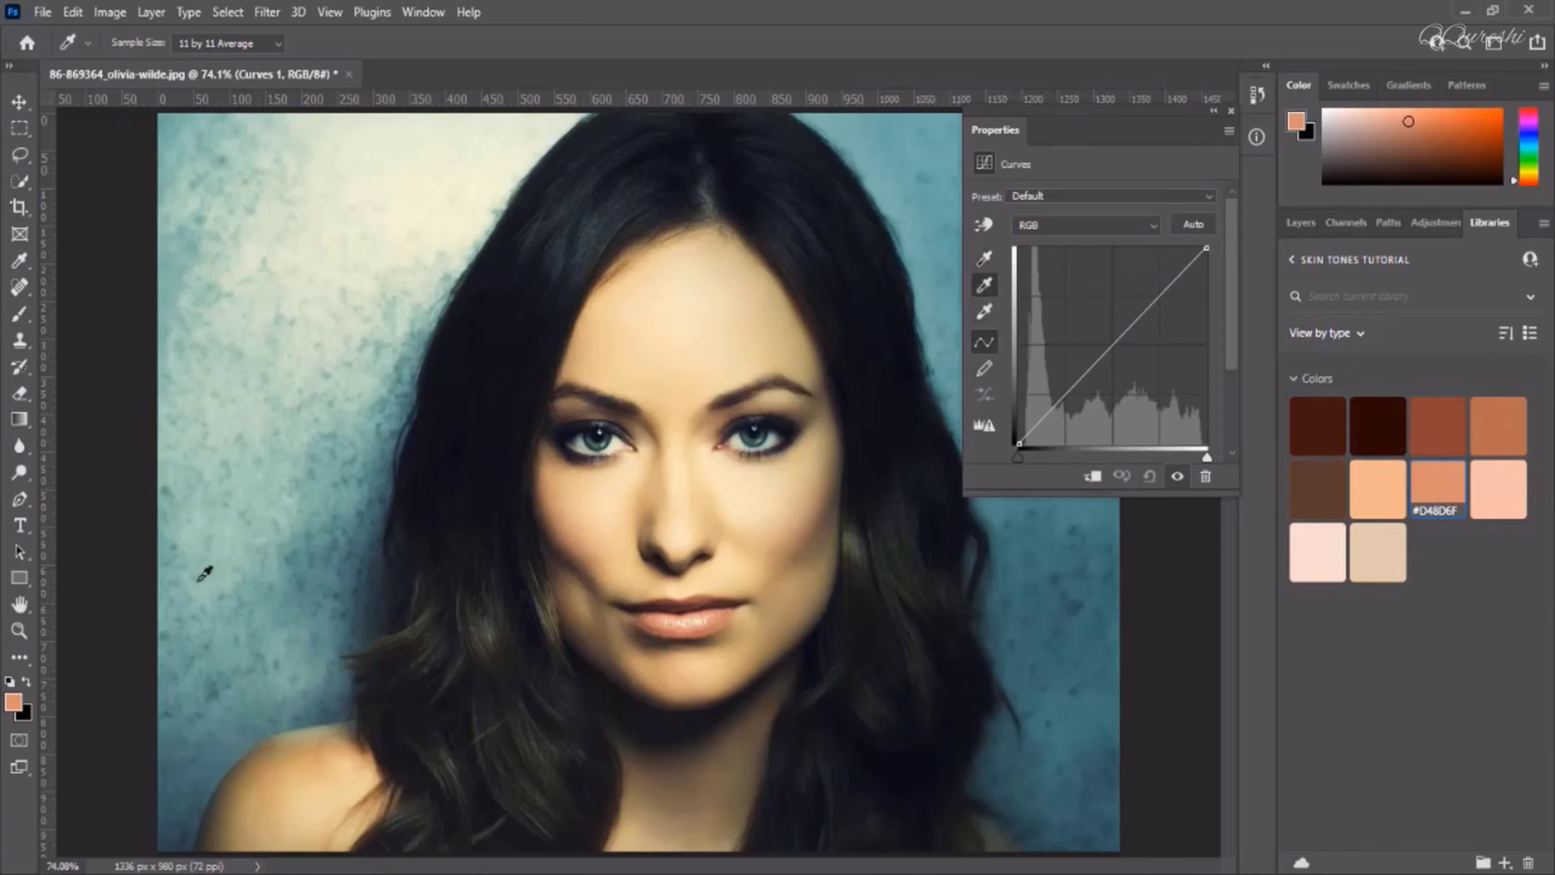
double_click(985, 286)
text(d48d6f)
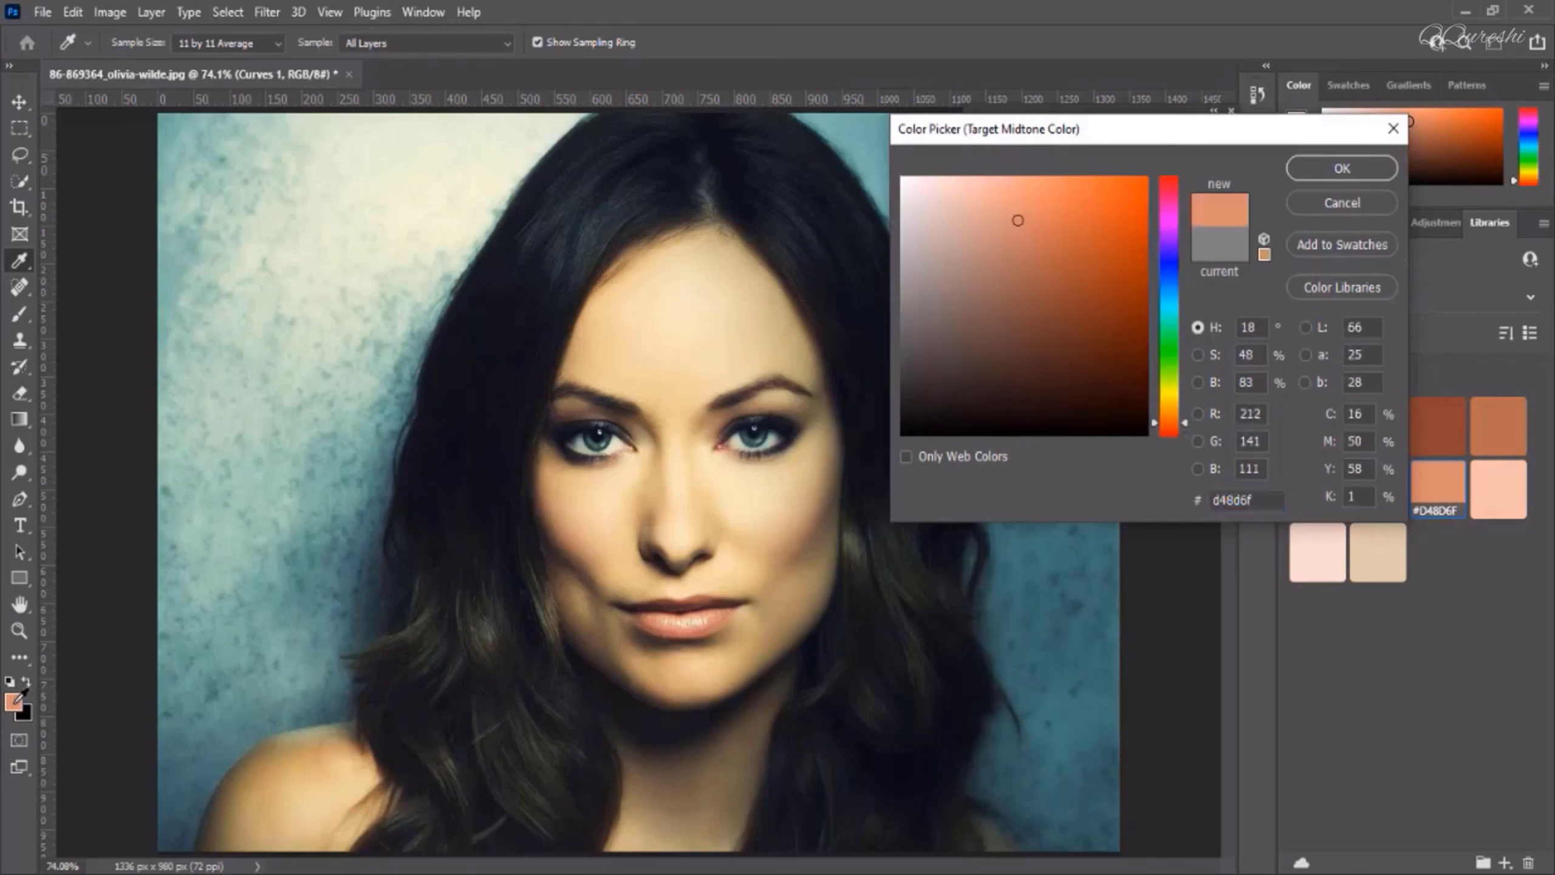
click(1307, 164)
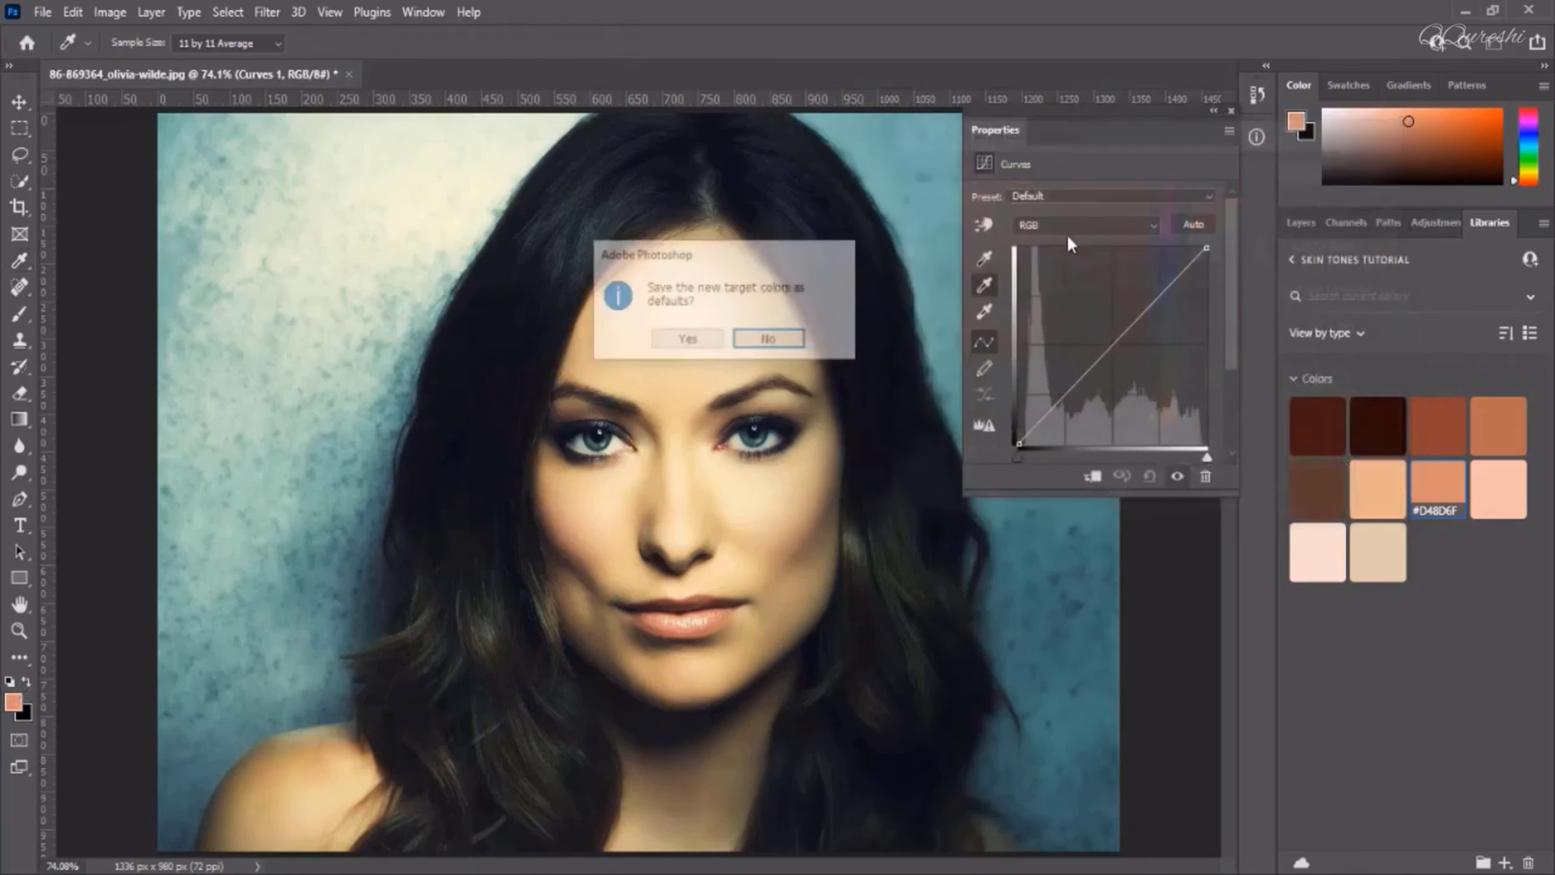
click(780, 338)
Apply the midtone target color by sampling several forehead and cheek areas, ending just above the image-left eyebrow
click(686, 358)
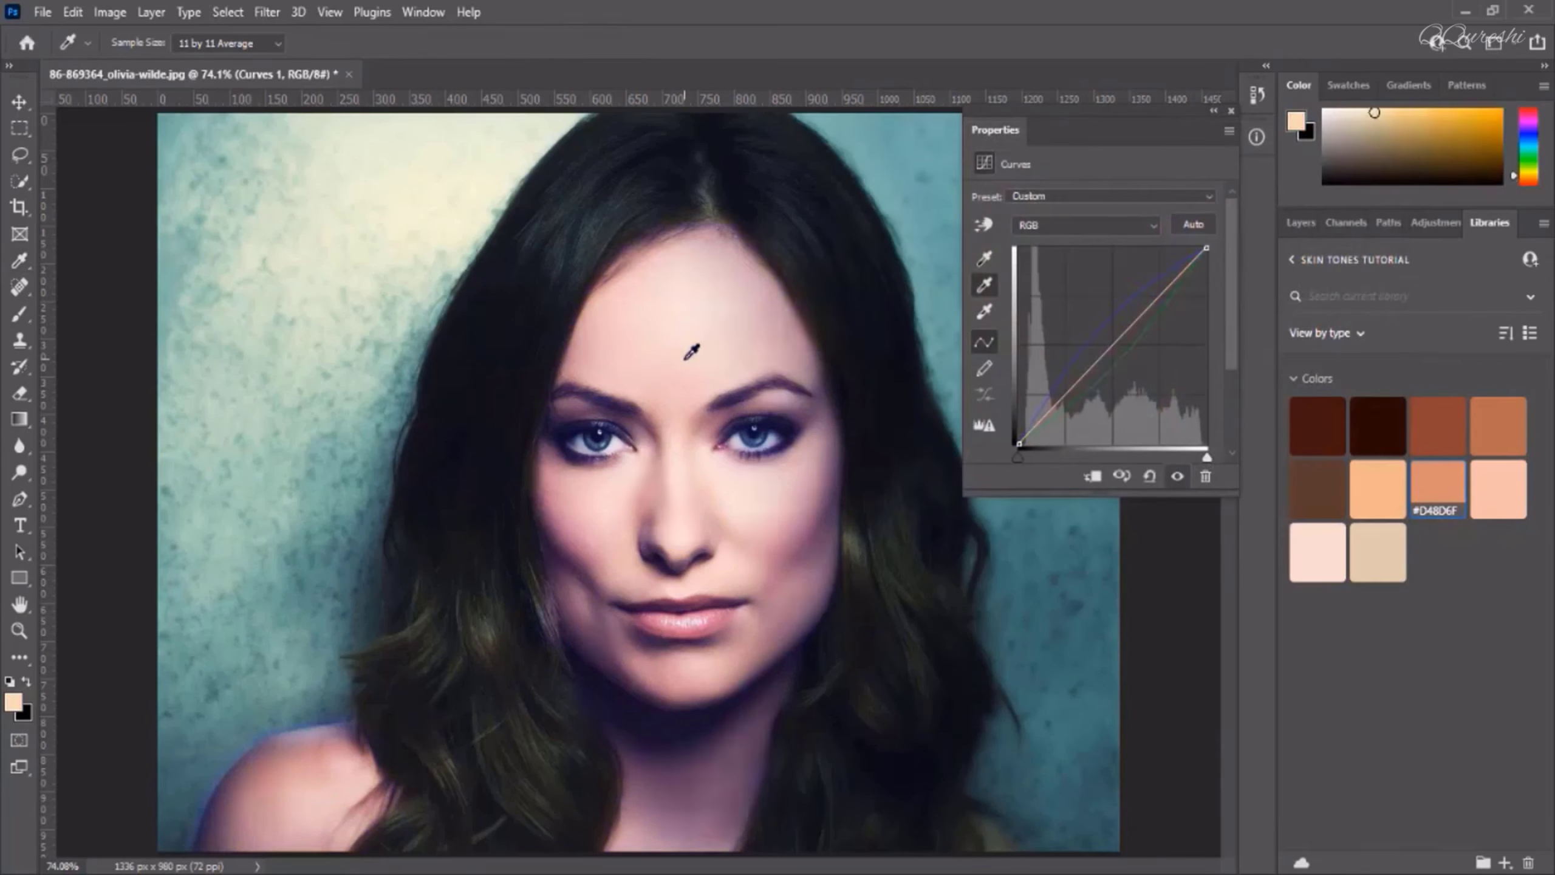
click(754, 361)
click(768, 522)
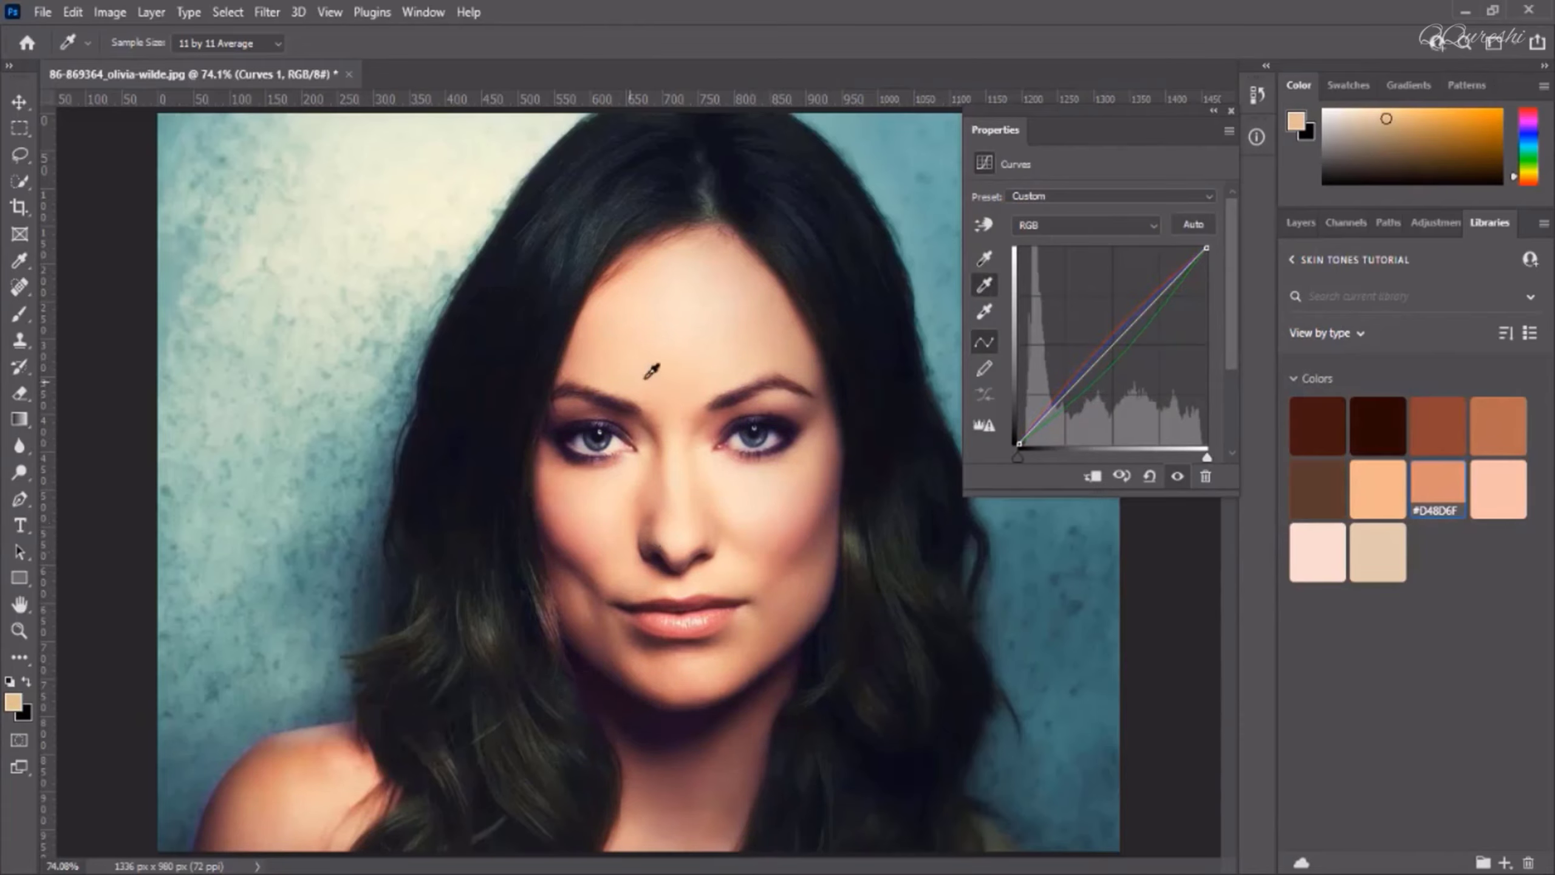
click(611, 389)
click(1300, 223)
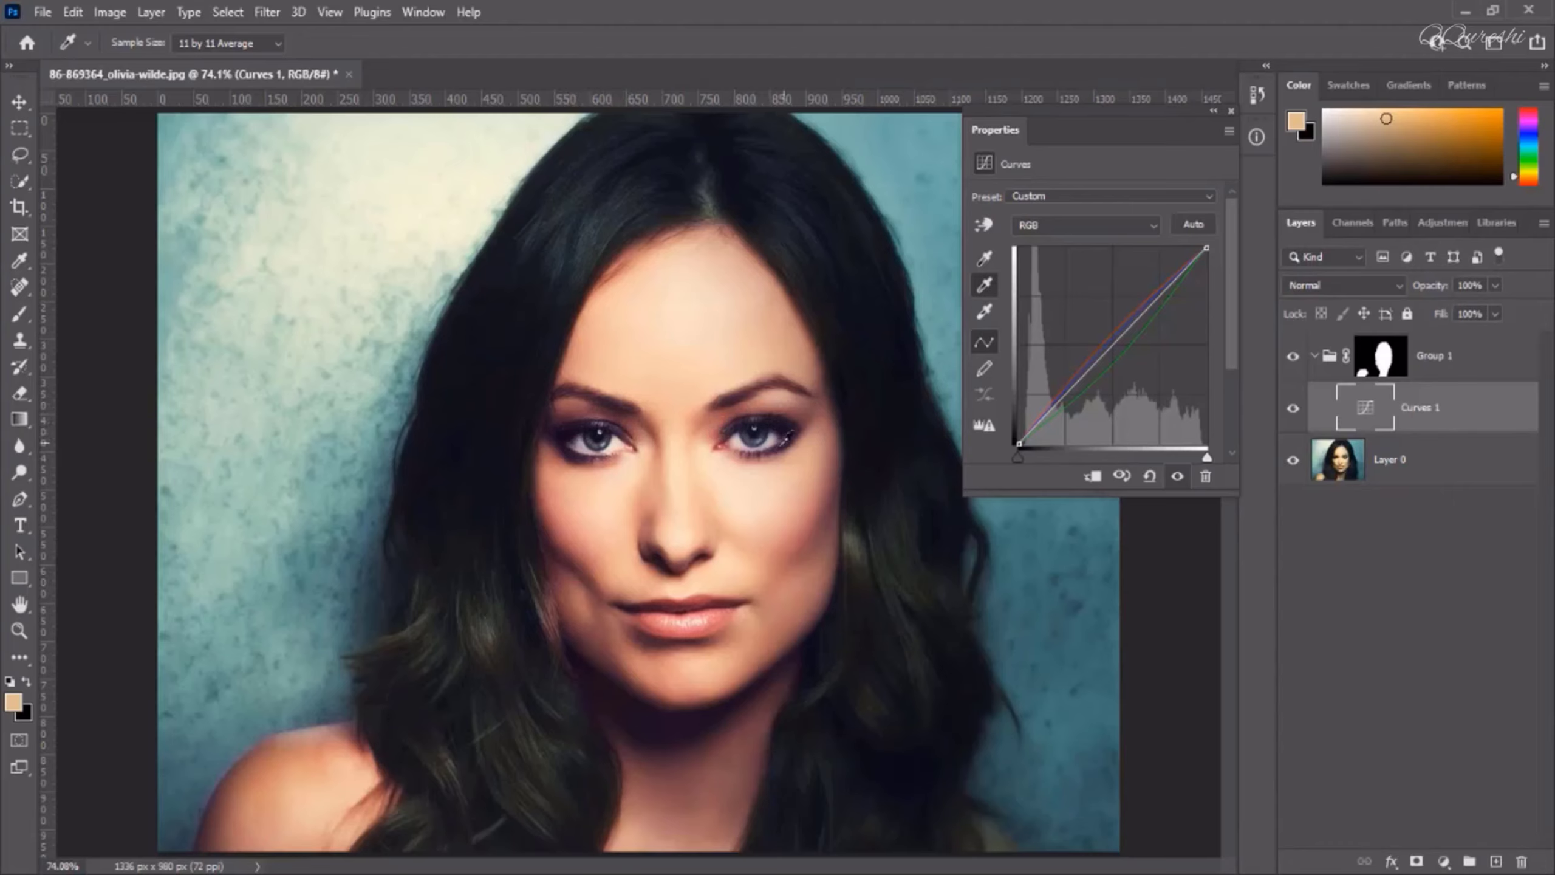
click(1490, 224)
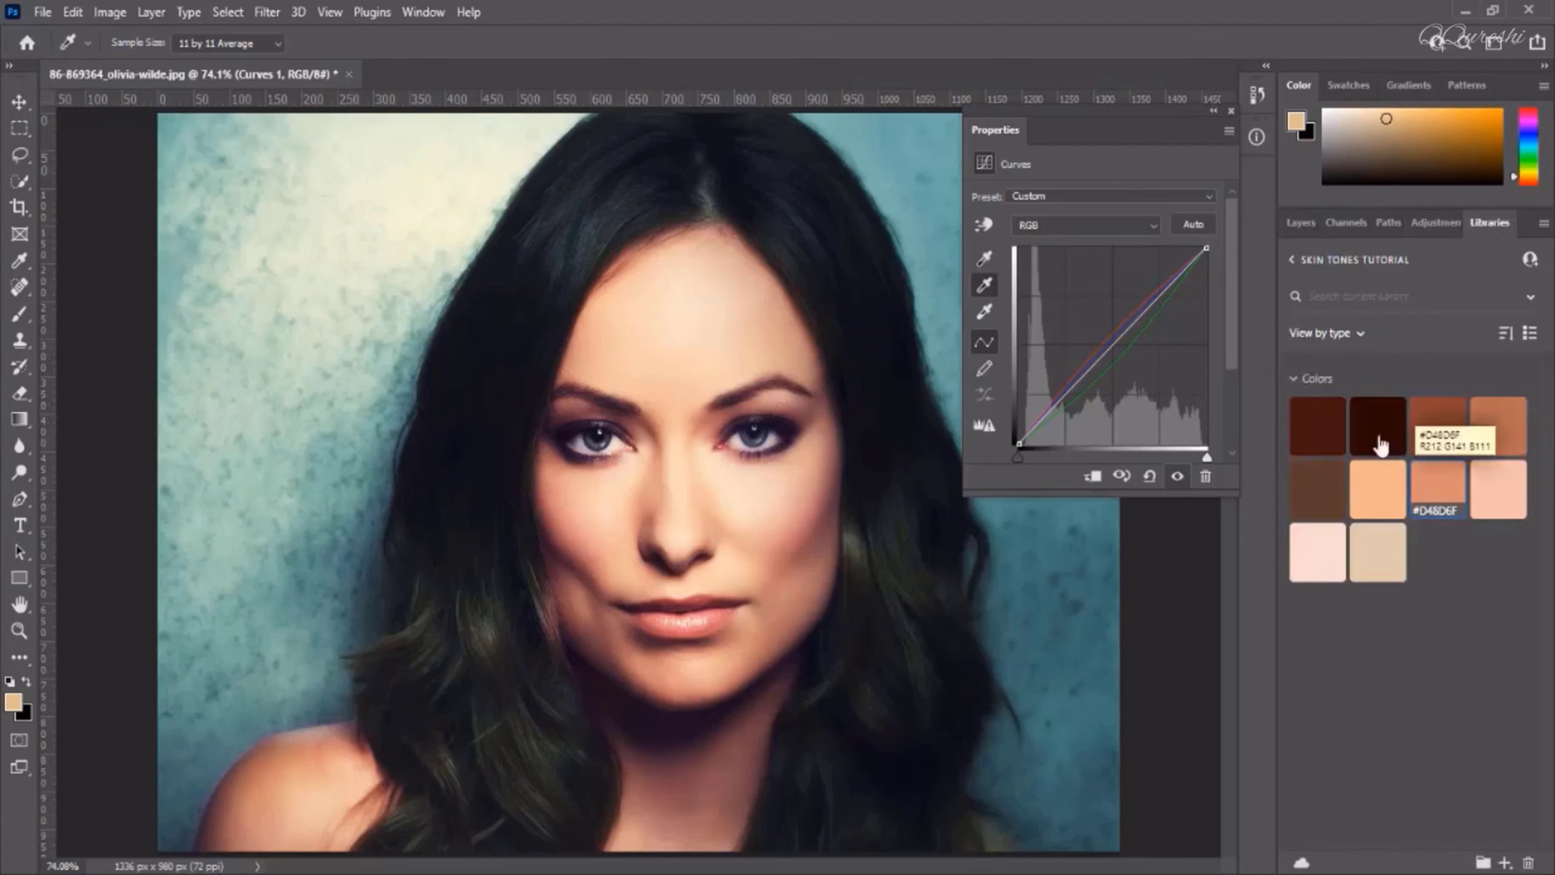
Paint black with the Brush tool on the Group 1 layer mask over the image-right eye to remove the skin tone there
click(1302, 221)
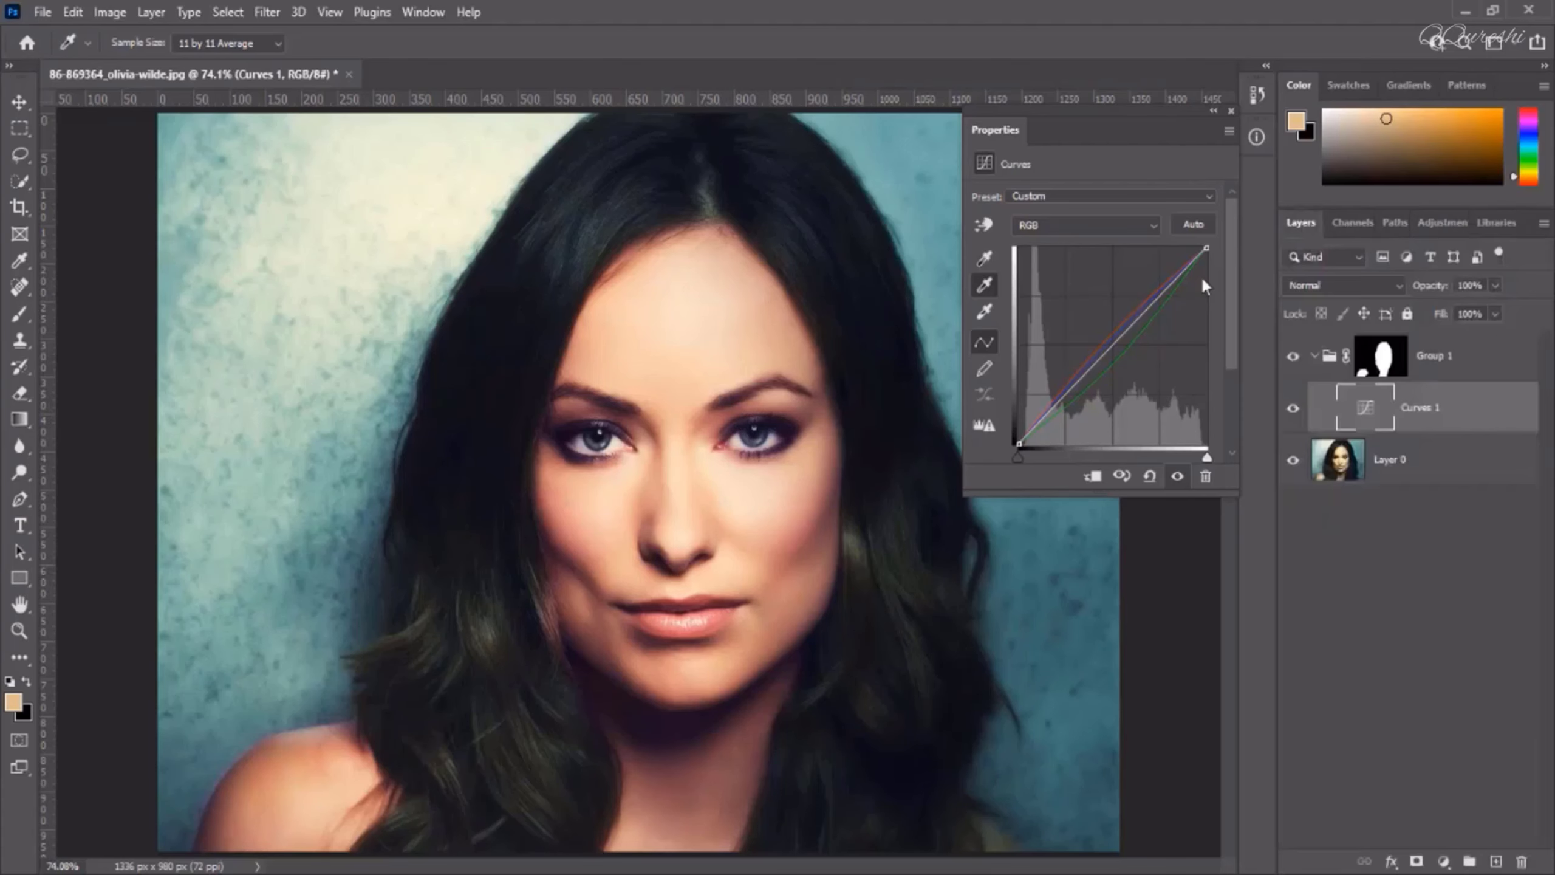
click(1382, 357)
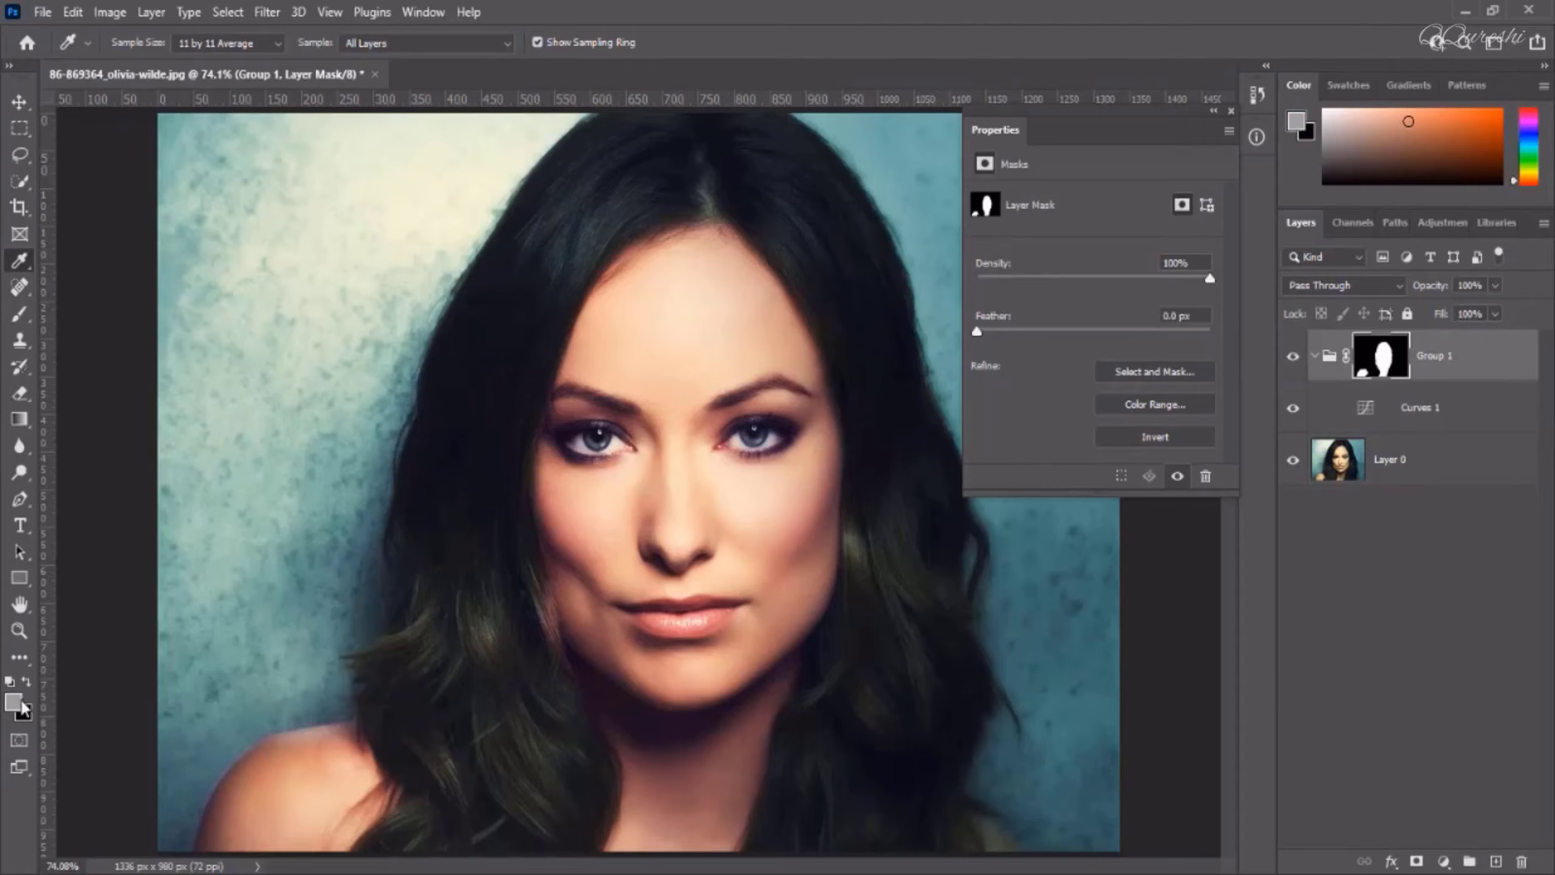
key(d)
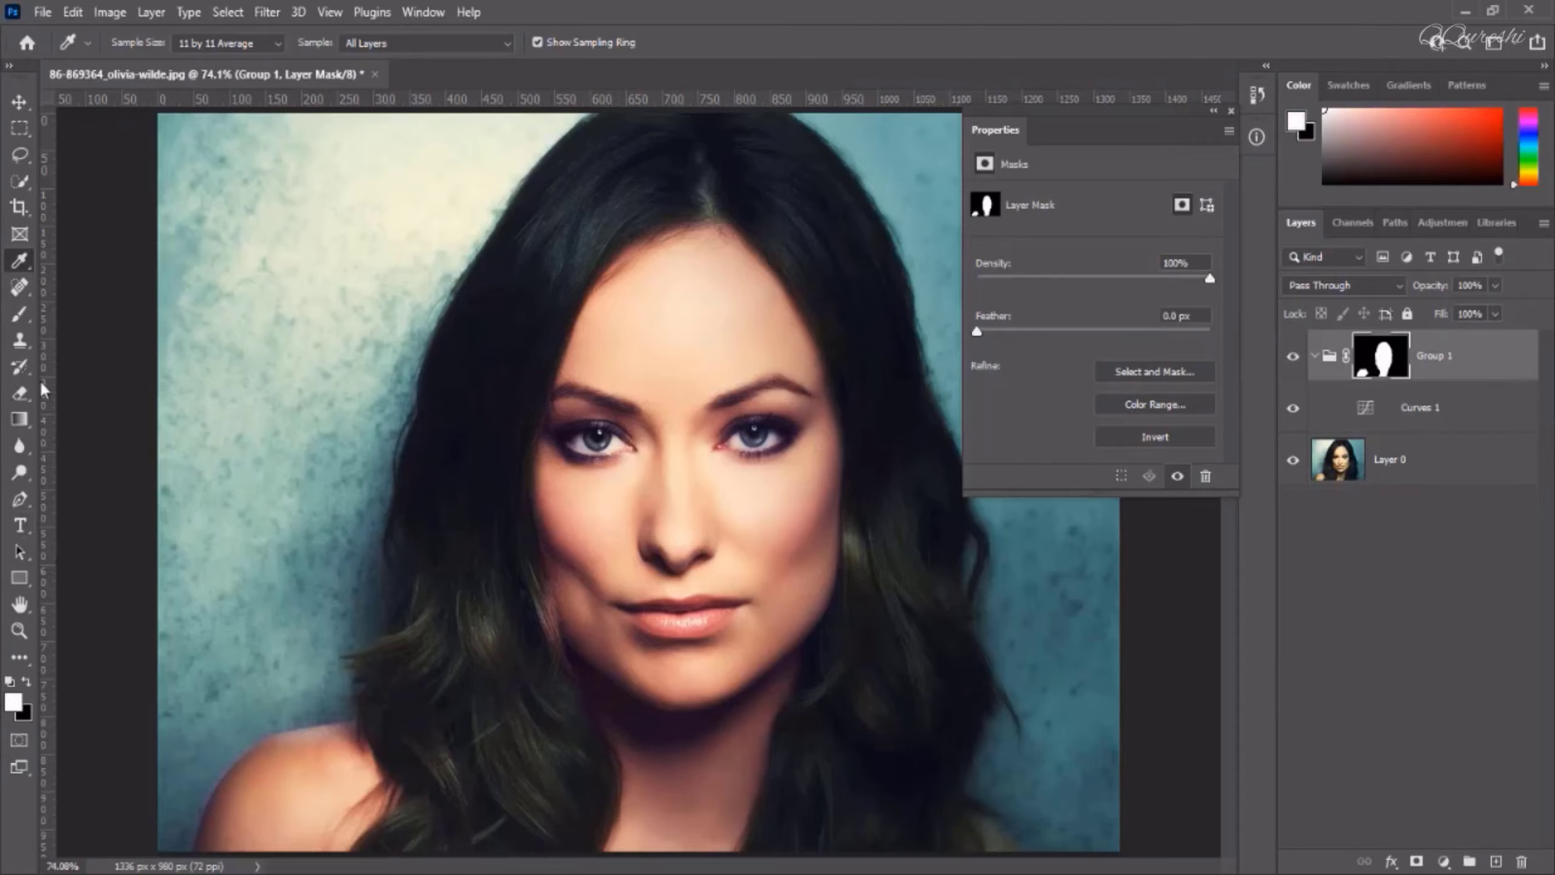
key(x)
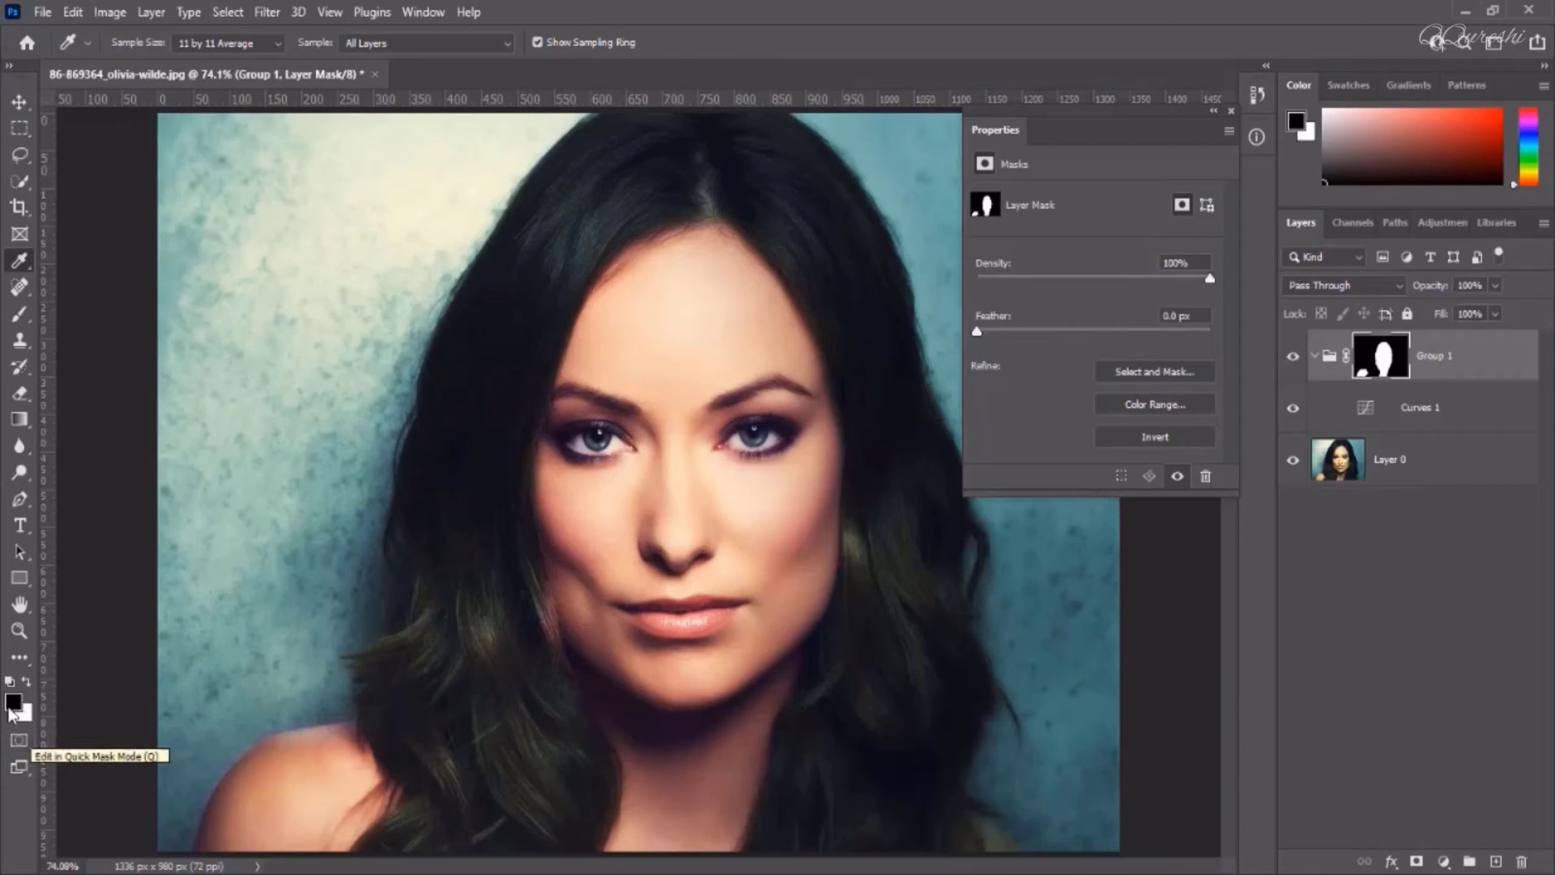
click(20, 316)
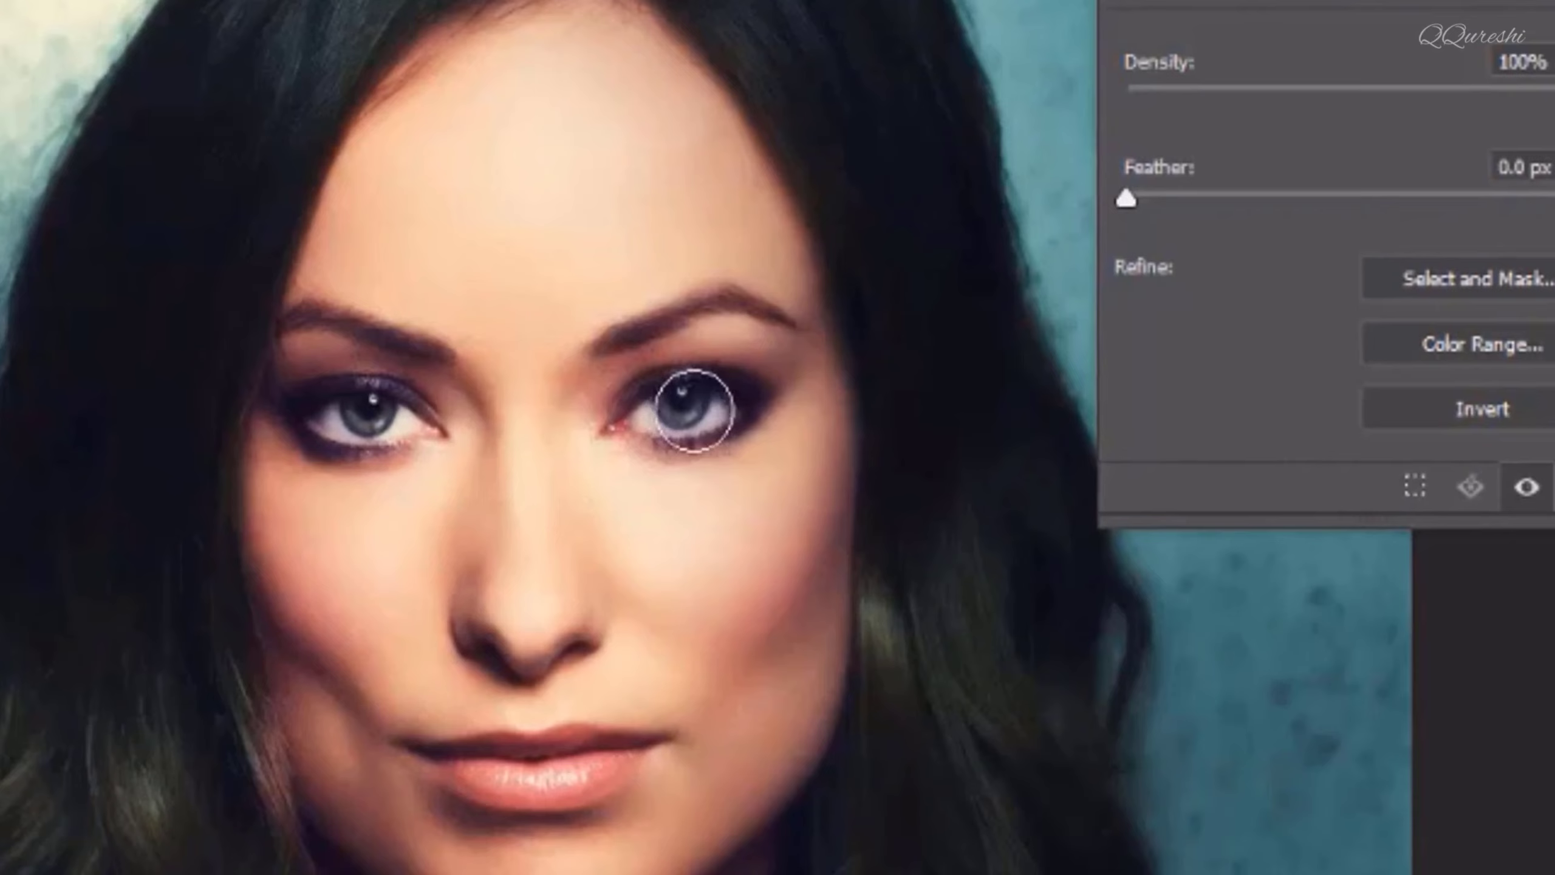
mouse_move(694, 411)
mouse_down()
mouse_move(649, 408)
mouse_move(738, 407)
mouse_up()
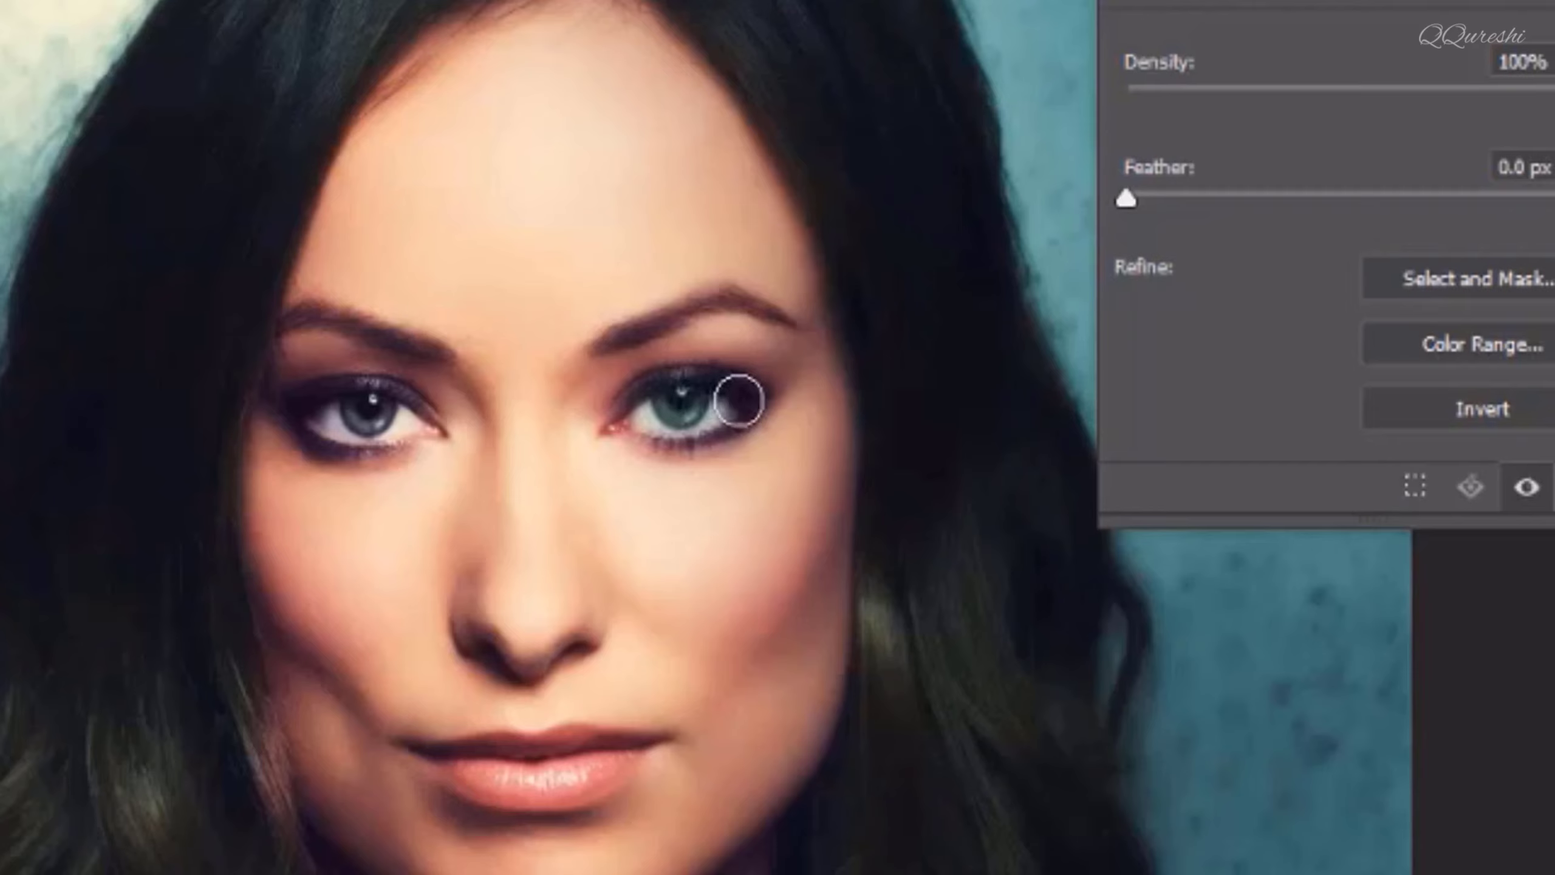